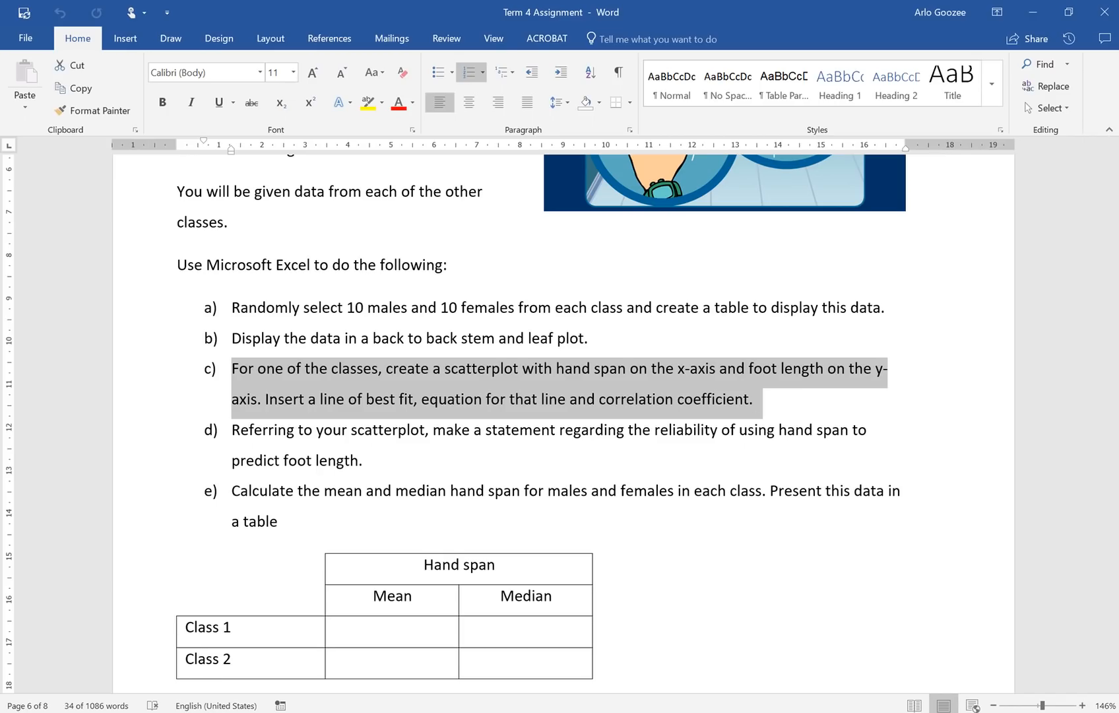
# Step: Switch from the Word task sheet to the Excel assignment workbook
pyautogui.hotkey('alt', 'Tab')
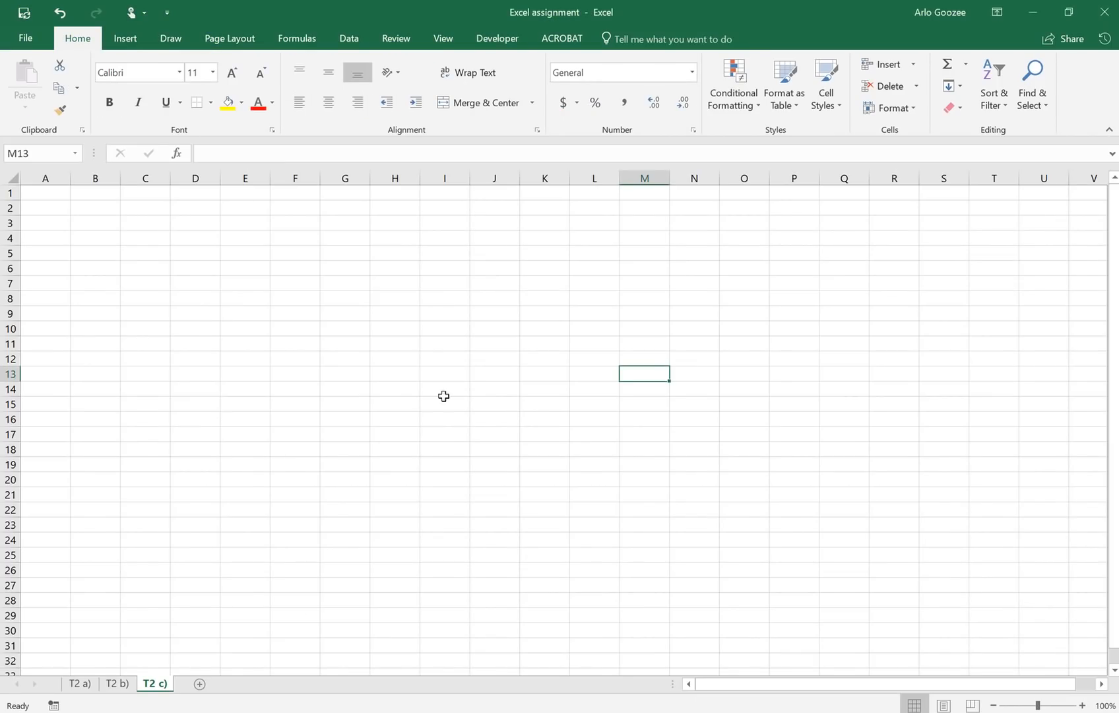
# Step: Copy the entire T2 a) sheet and paste it into sheet T2 c) at A1
pyautogui.click(83, 684)
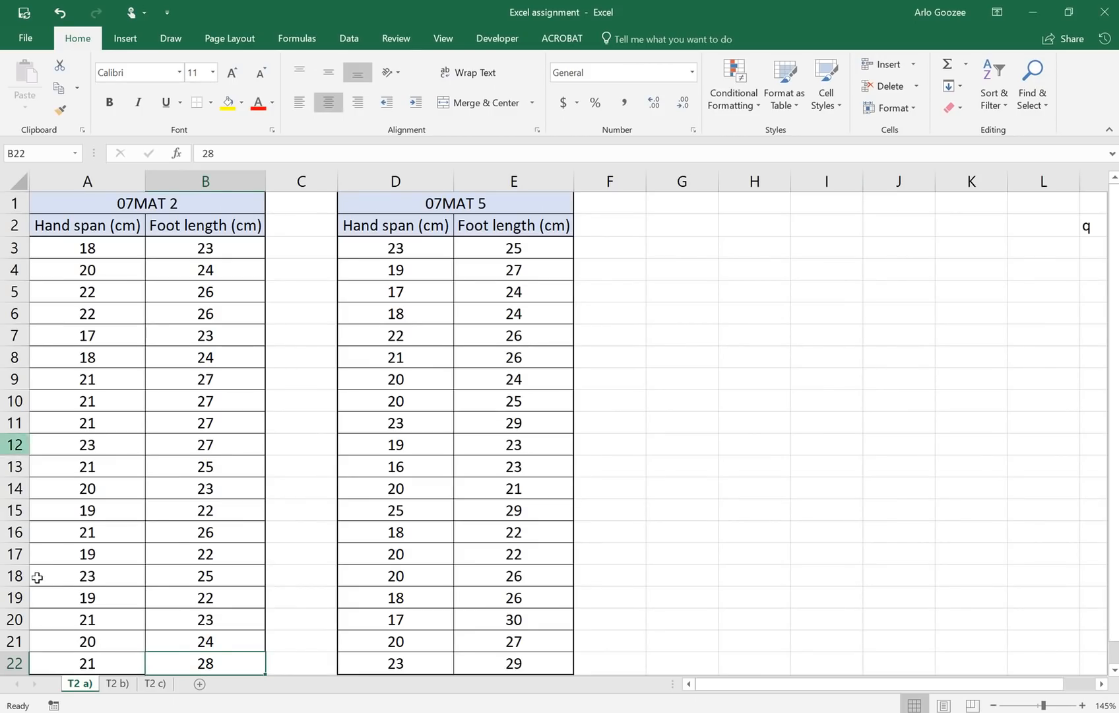
pyautogui.click(22, 181)
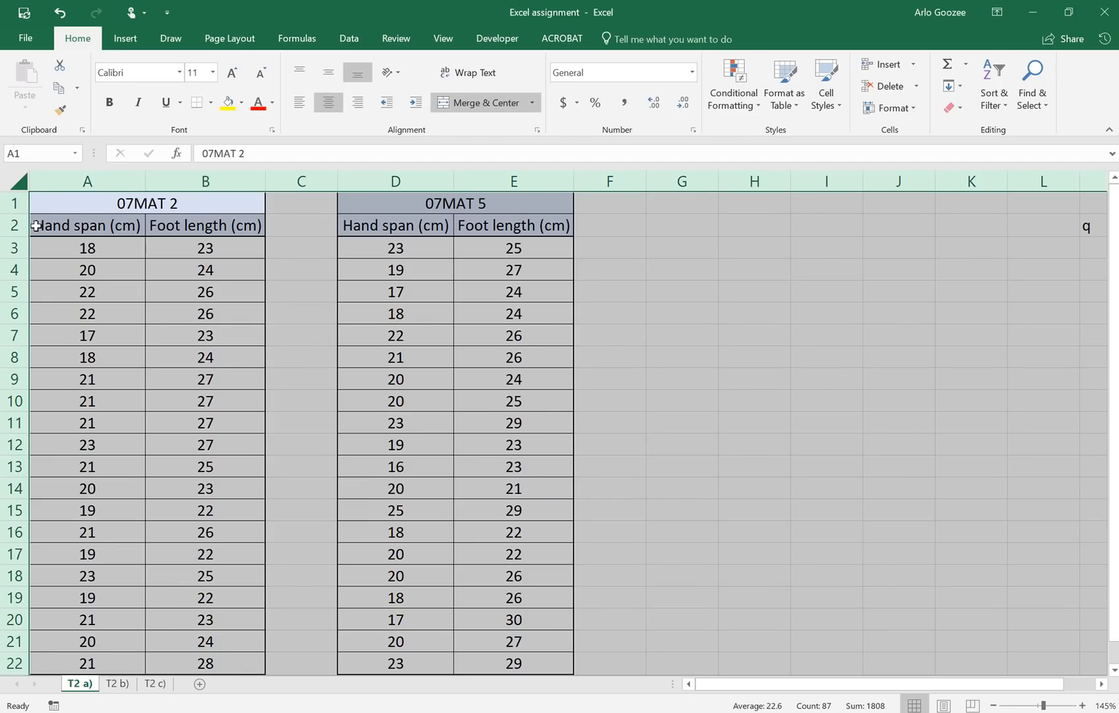
pyautogui.hotkey('ctrl', 'c')
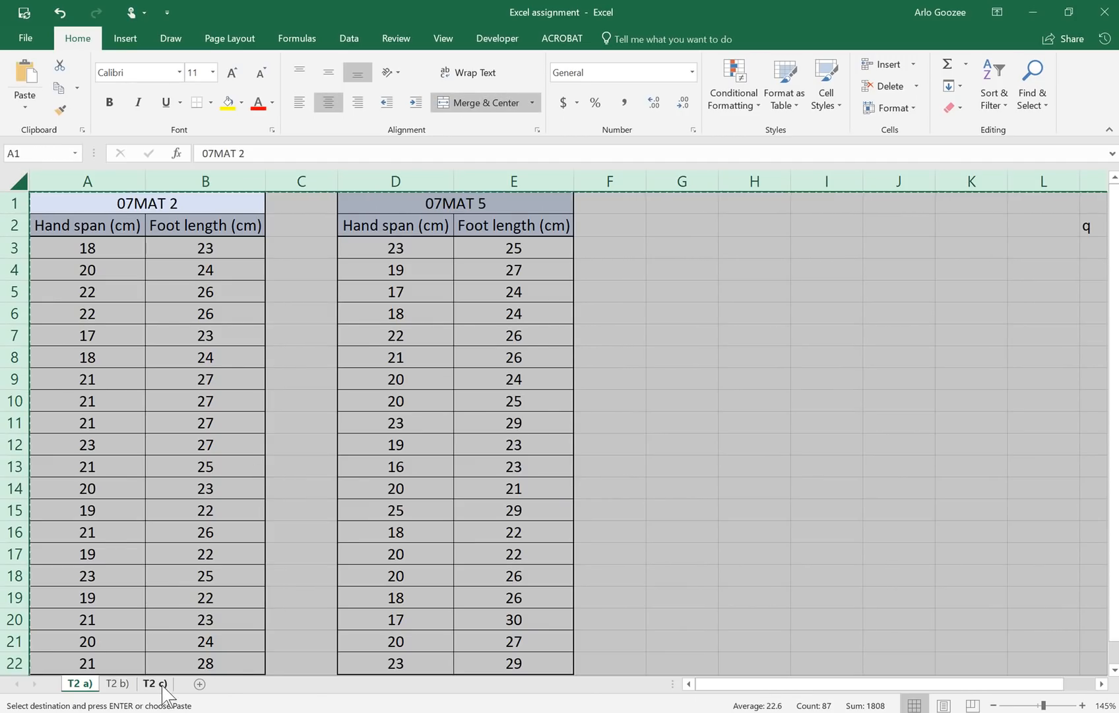
pyautogui.click(156, 683)
pyautogui.click(14, 180)
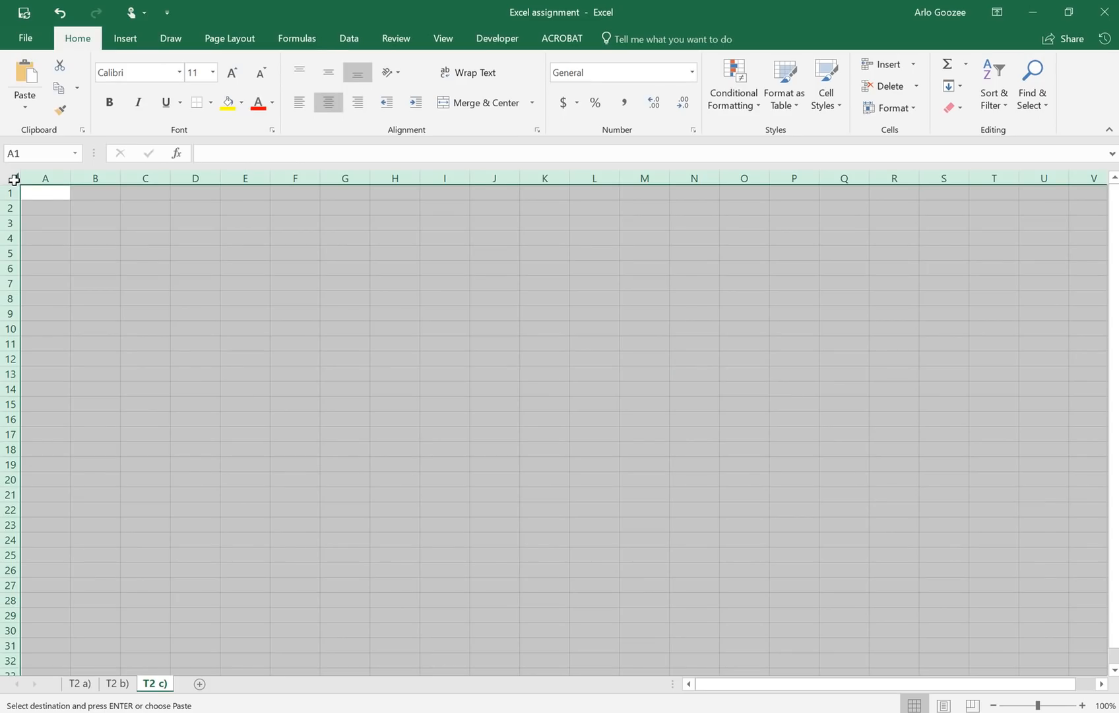
pyautogui.hotkey('ctrl', 'v')
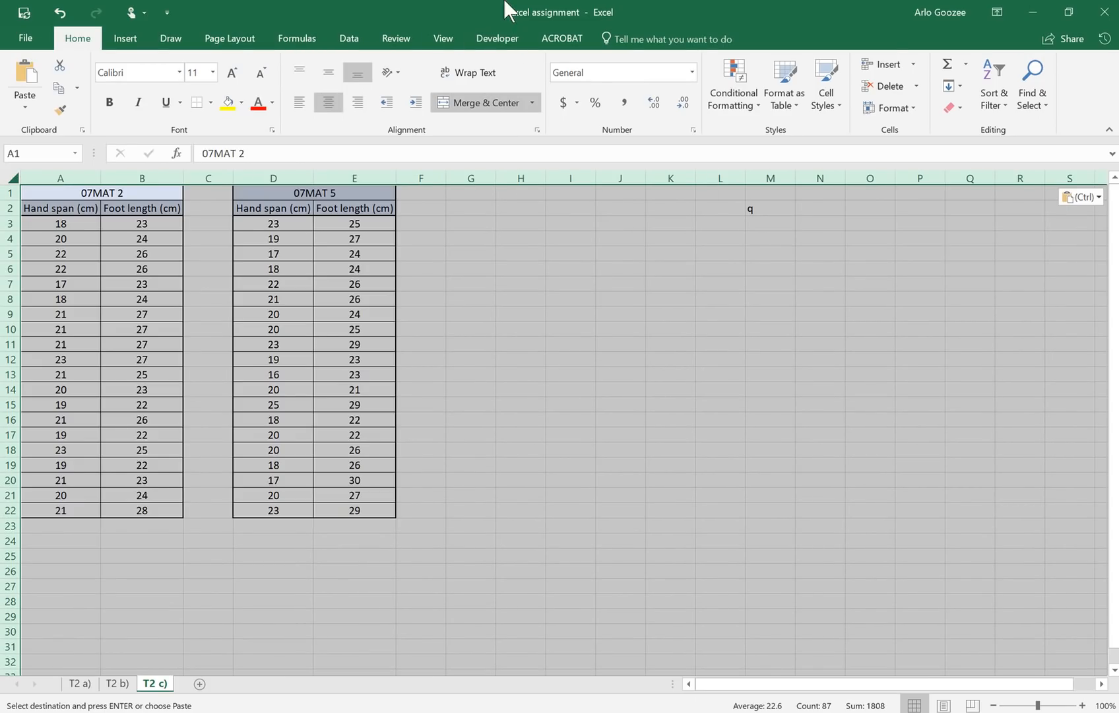
pyautogui.moveTo(507, 3)
pyautogui.click(466, 28)
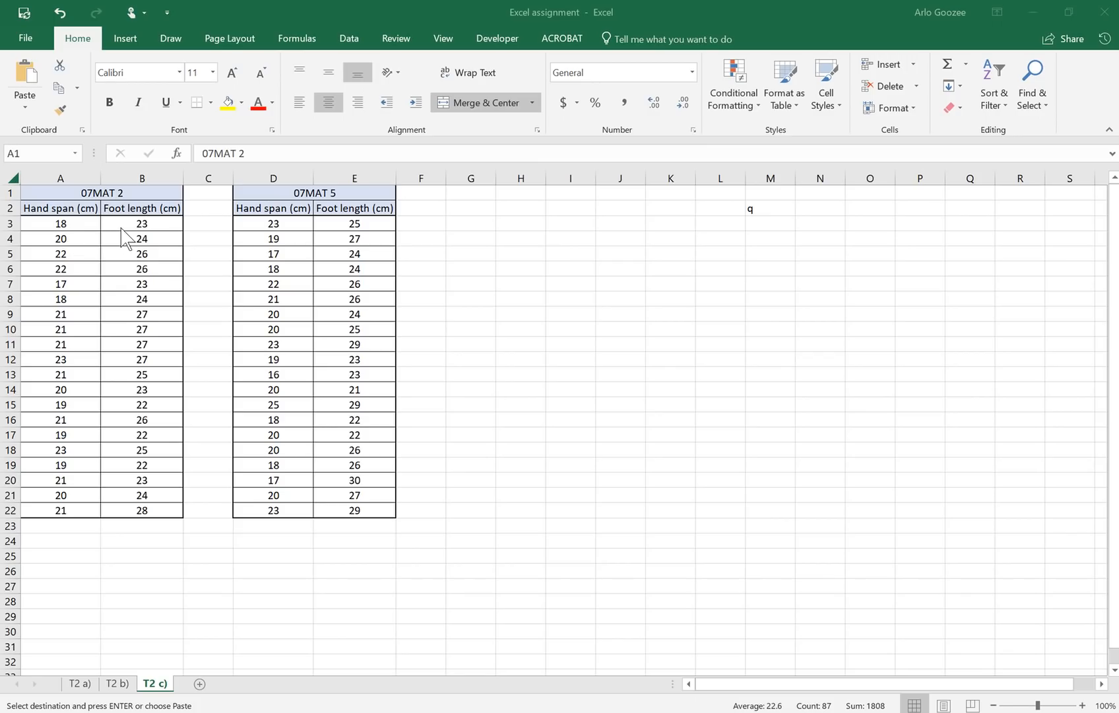
pyautogui.click(119, 206)
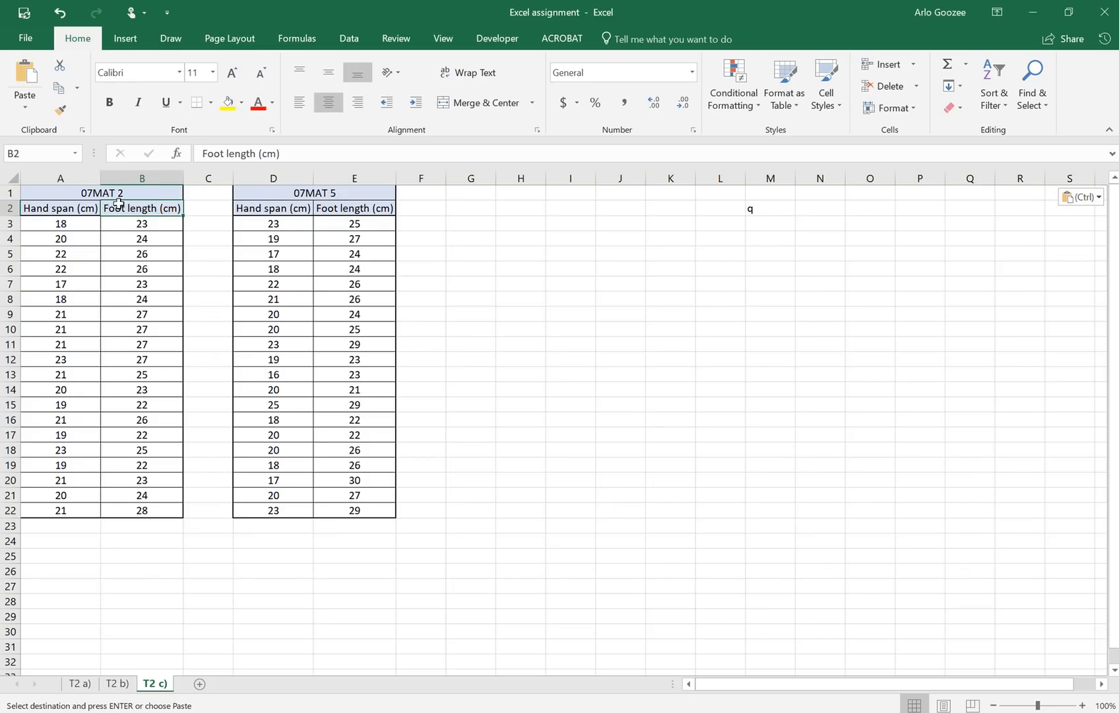
pyautogui.moveTo(132, 193); pyautogui.dragTo(137, 451)
# Step: Delete columns D:E holding the 07MAT 5 table and clear the stray q from K2
pyautogui.moveTo(274, 176); pyautogui.dragTo(363, 175)
pyautogui.rightClick(387, 178)
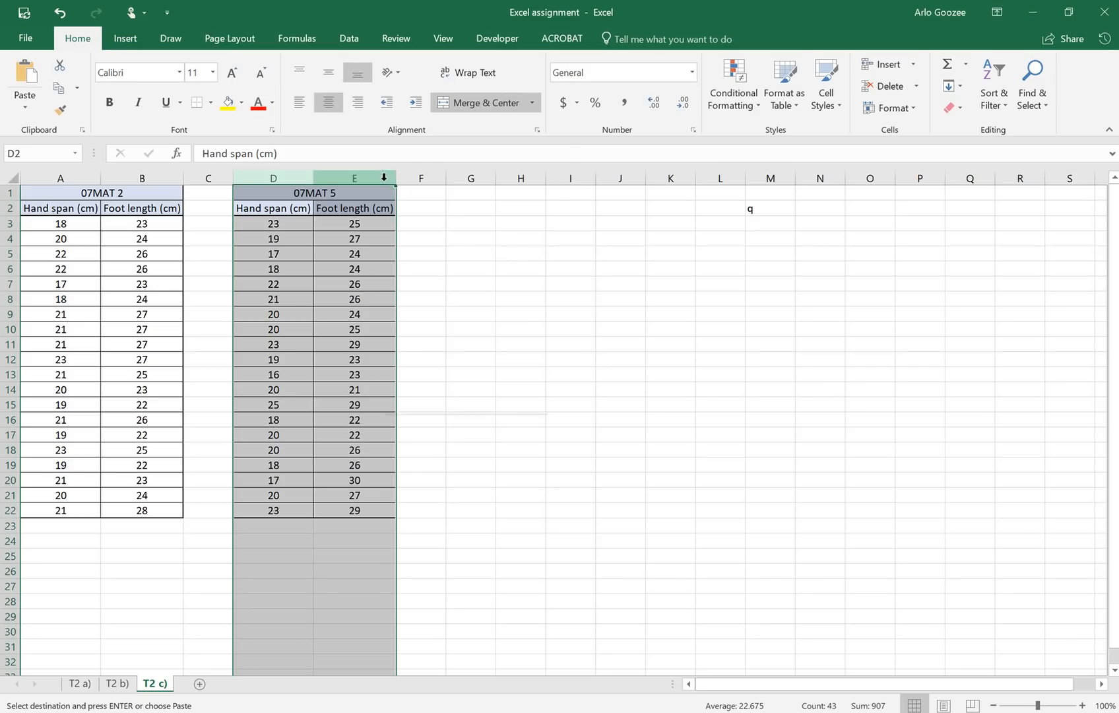
pyautogui.click(255, 172)
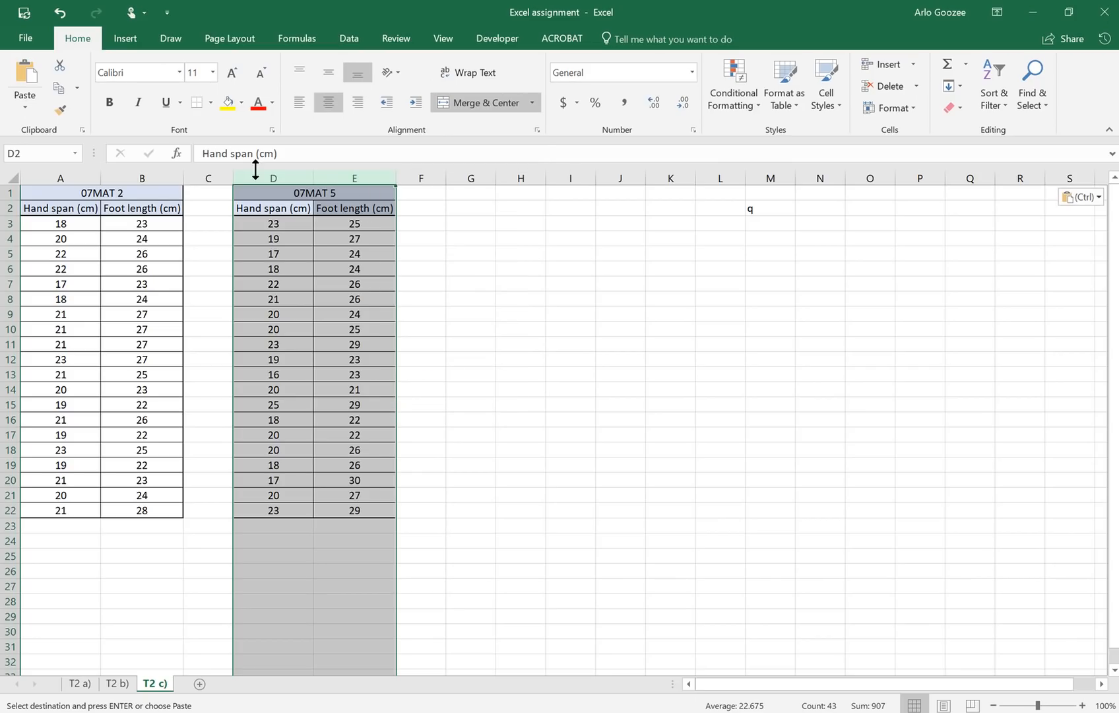
pyautogui.moveTo(261, 171); pyautogui.dragTo(369, 177)
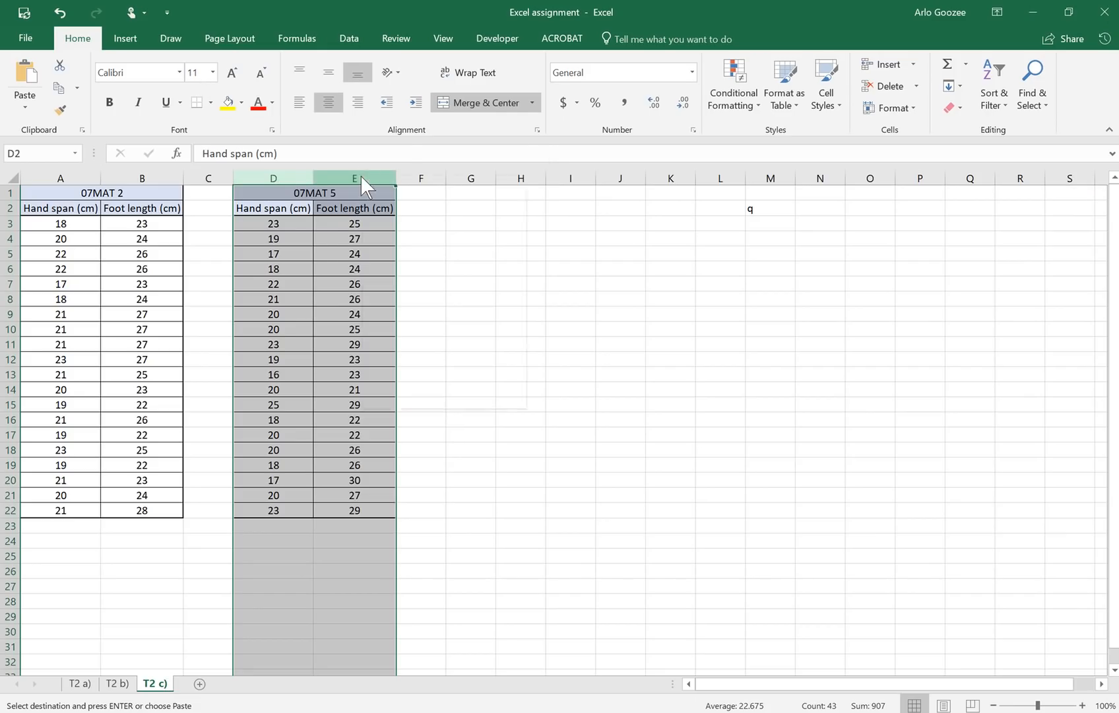
pyautogui.rightClick(363, 176)
pyautogui.click(435, 305)
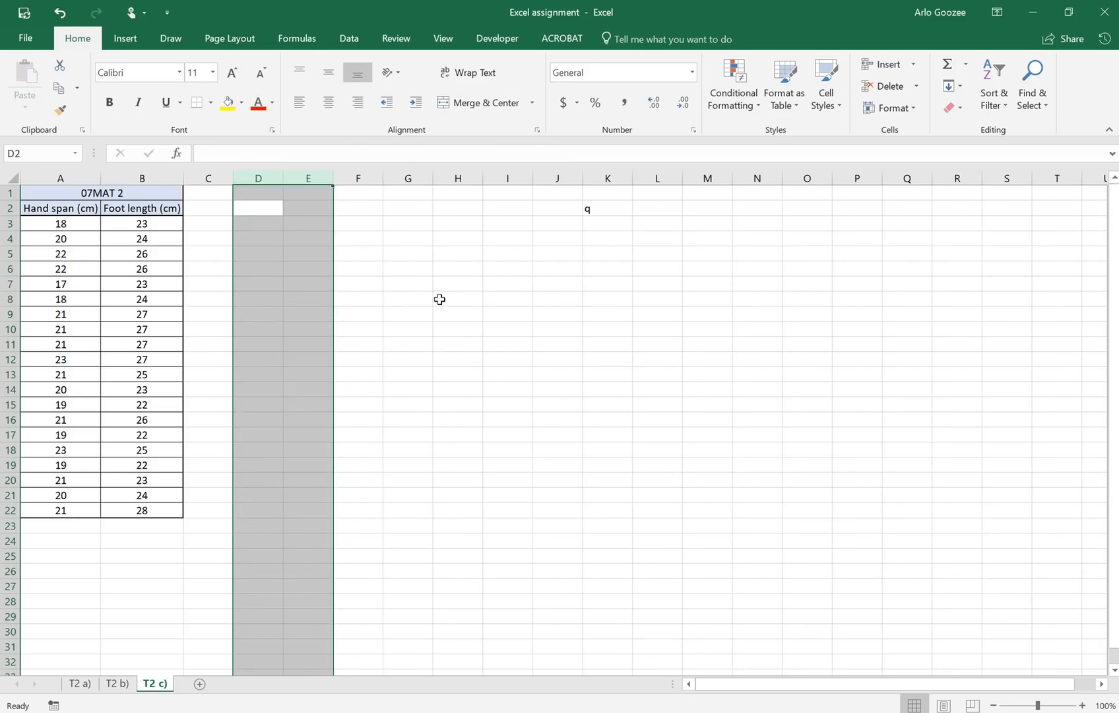
pyautogui.click(440, 299)
pyautogui.click(587, 208)
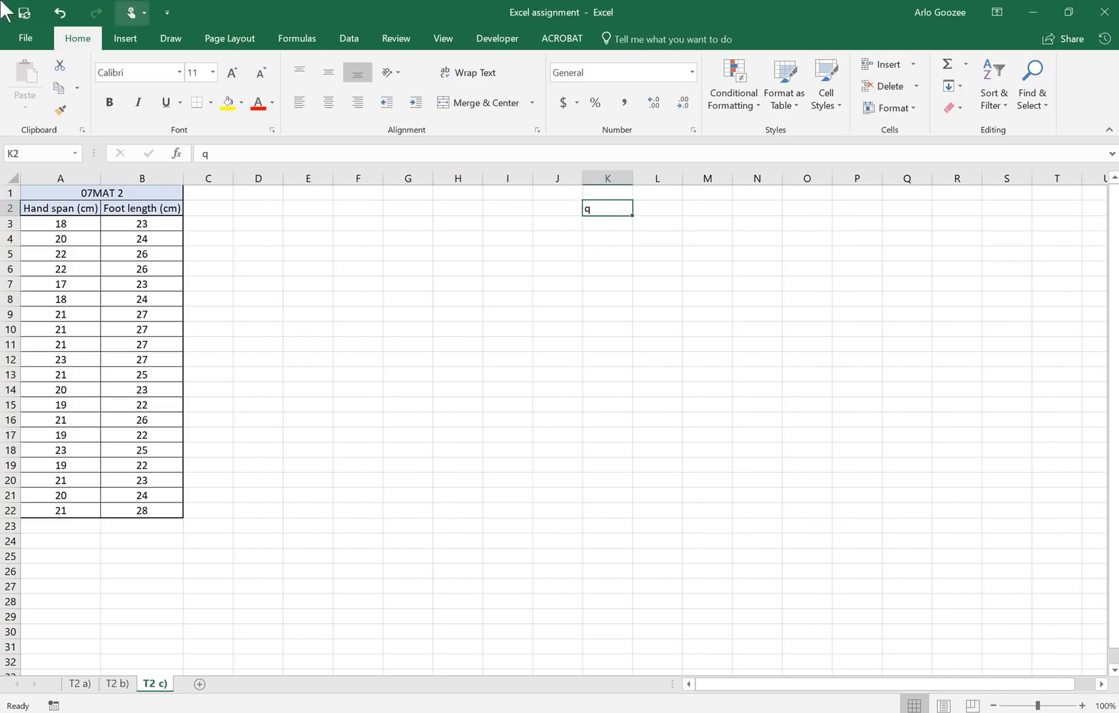
pyautogui.press('Delete')
# Step: Insert a plain scatter chart of A2:B22 and move it up beside the table
pyautogui.click(290, 374)
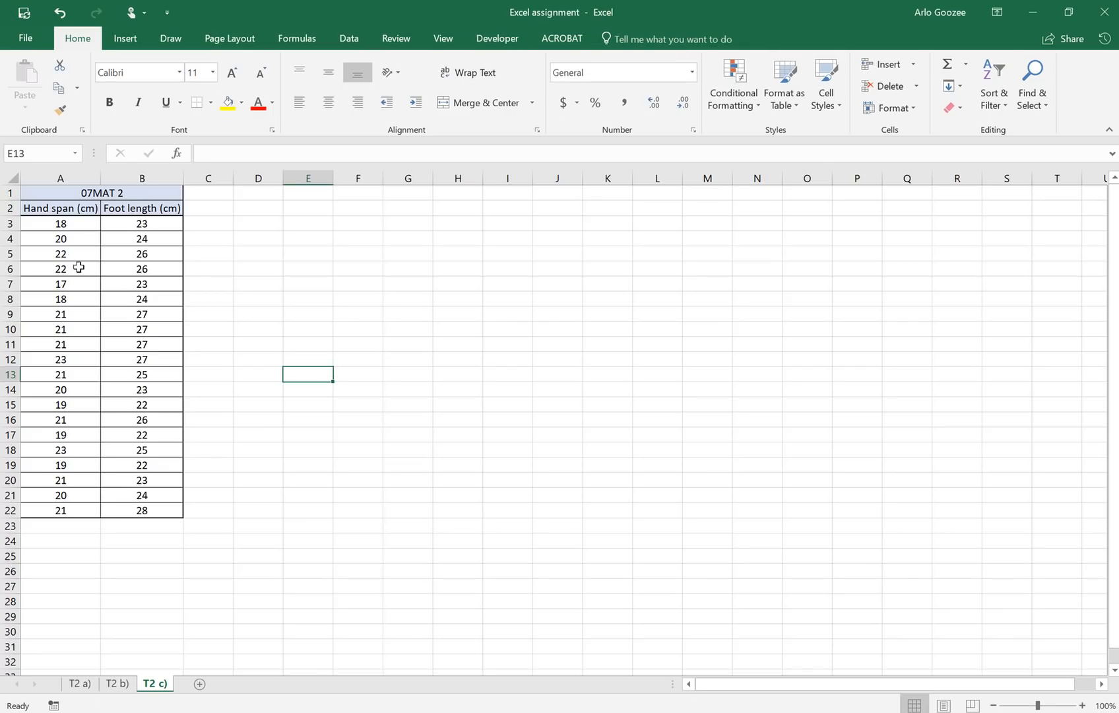
pyautogui.moveTo(73, 224); pyautogui.dragTo(172, 512)
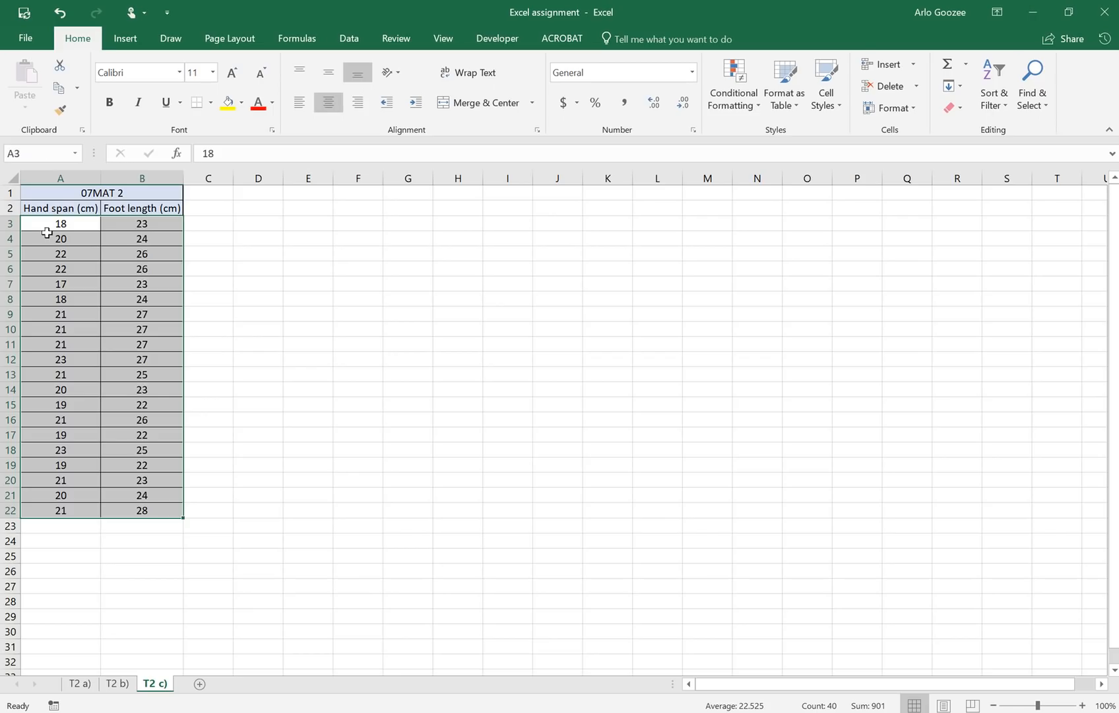
pyautogui.moveTo(59, 203); pyautogui.dragTo(170, 521)
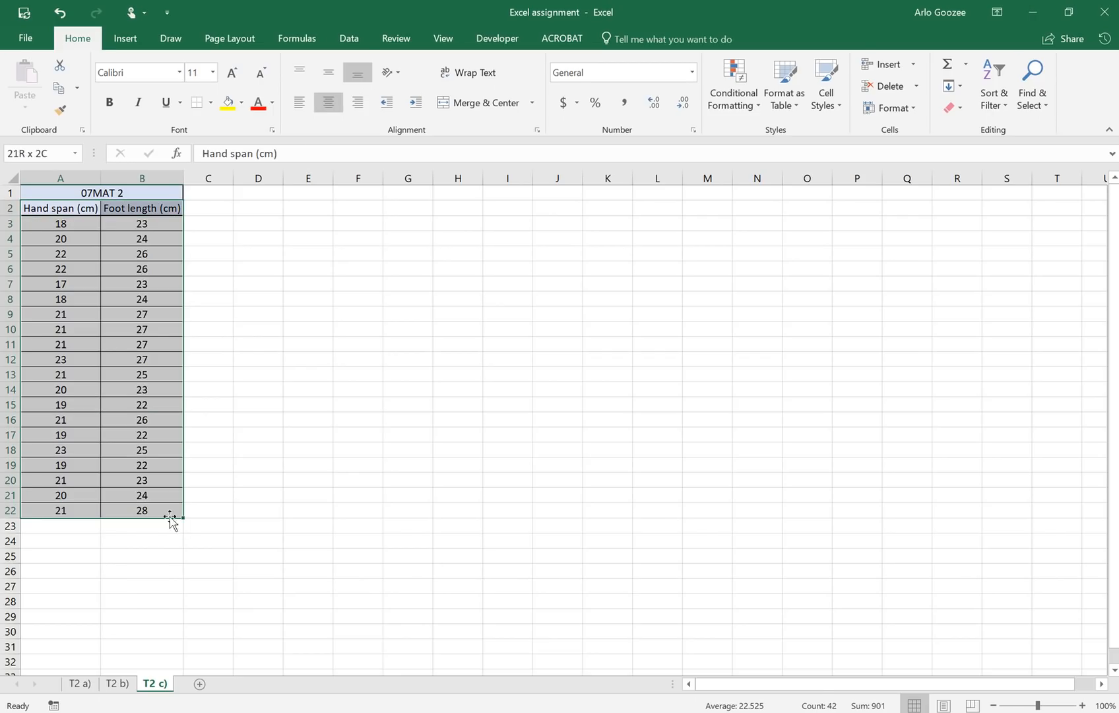
pyautogui.click(125, 38)
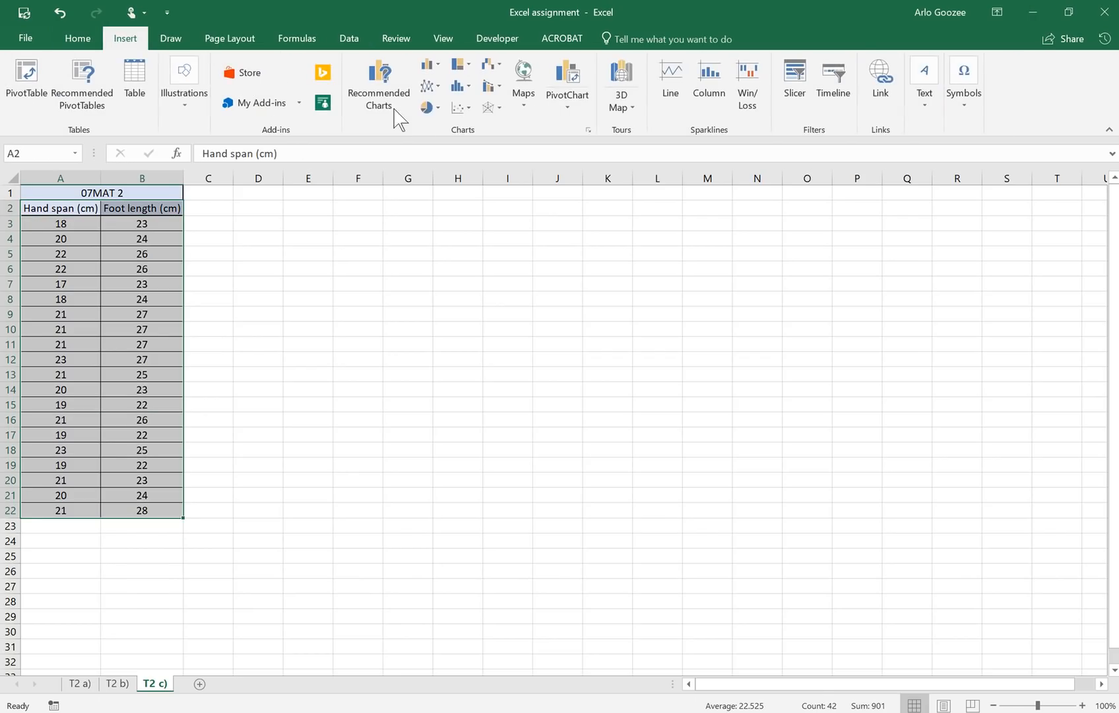
pyautogui.click(464, 111)
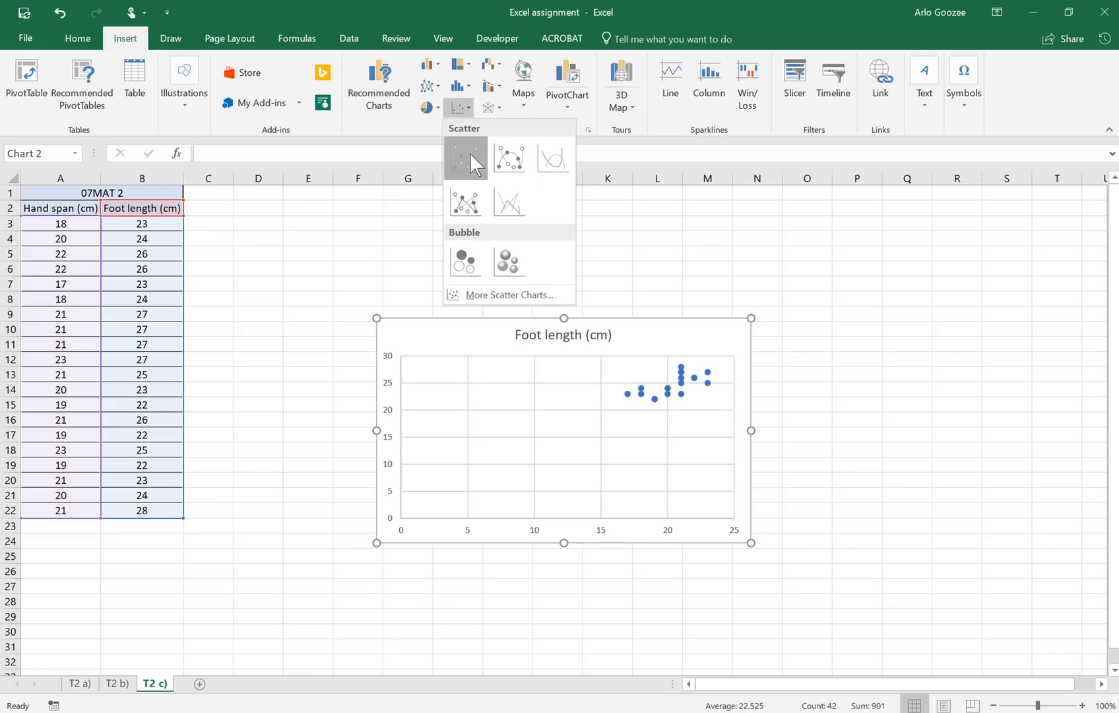
pyautogui.click(470, 153)
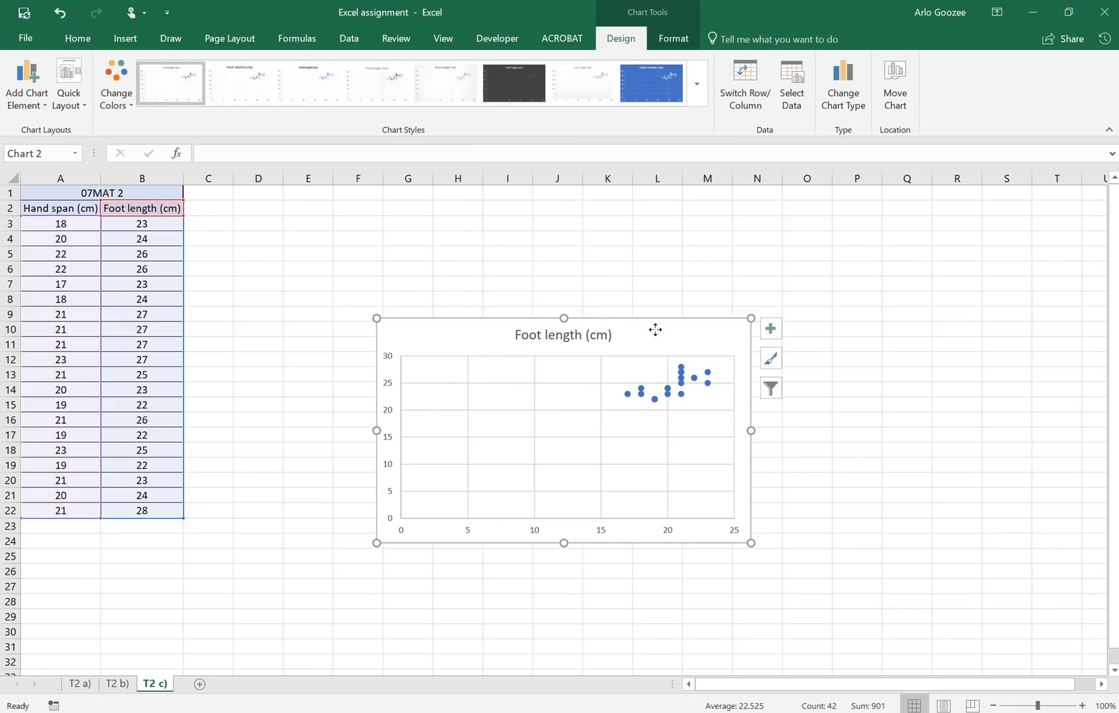
pyautogui.moveTo(655, 329); pyautogui.dragTo(639, 242)
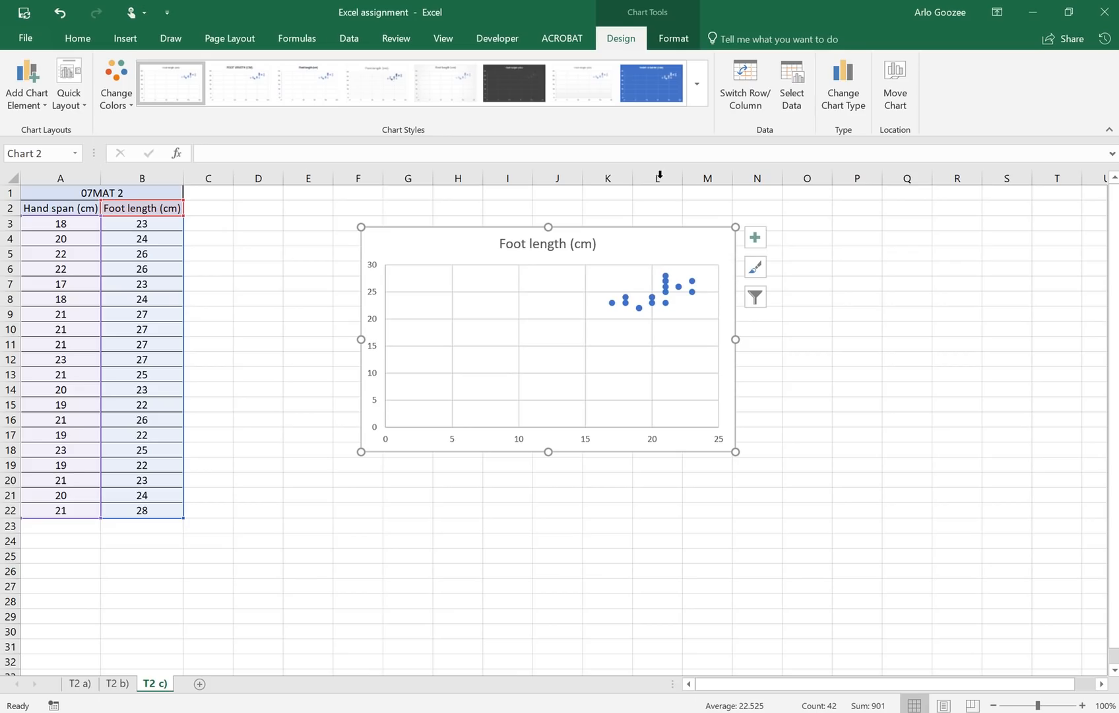
# Step: Open the chart's Select Data settings and edit the Foot length (cm) series
pyautogui.click(792, 100)
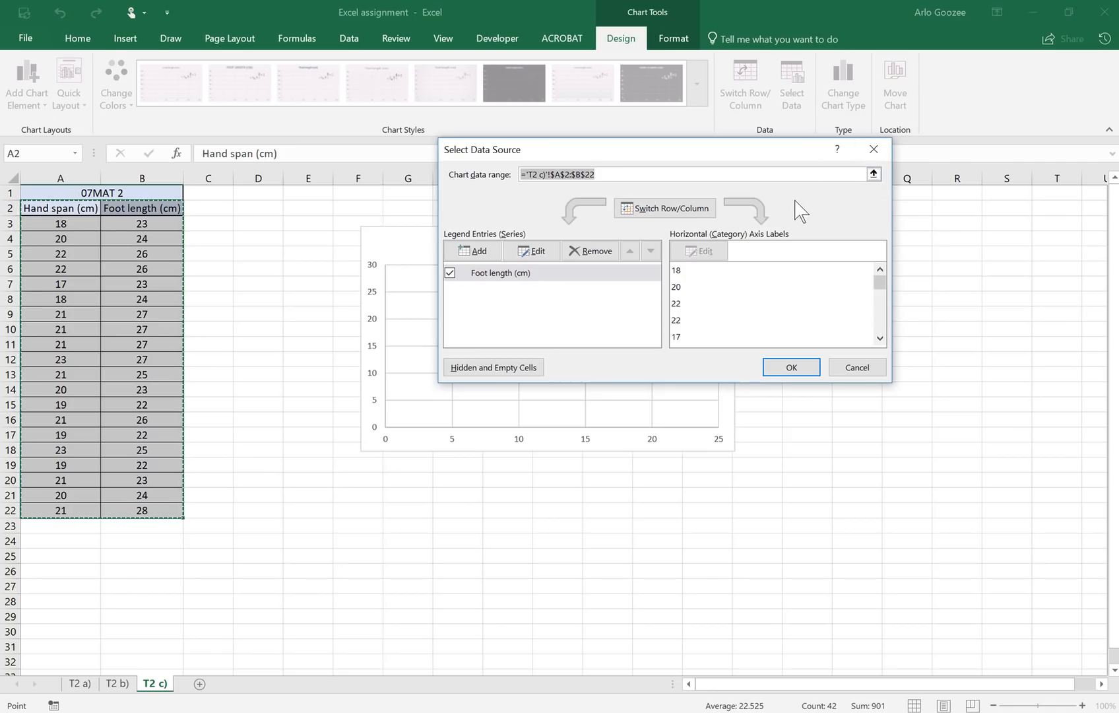
pyautogui.click(874, 149)
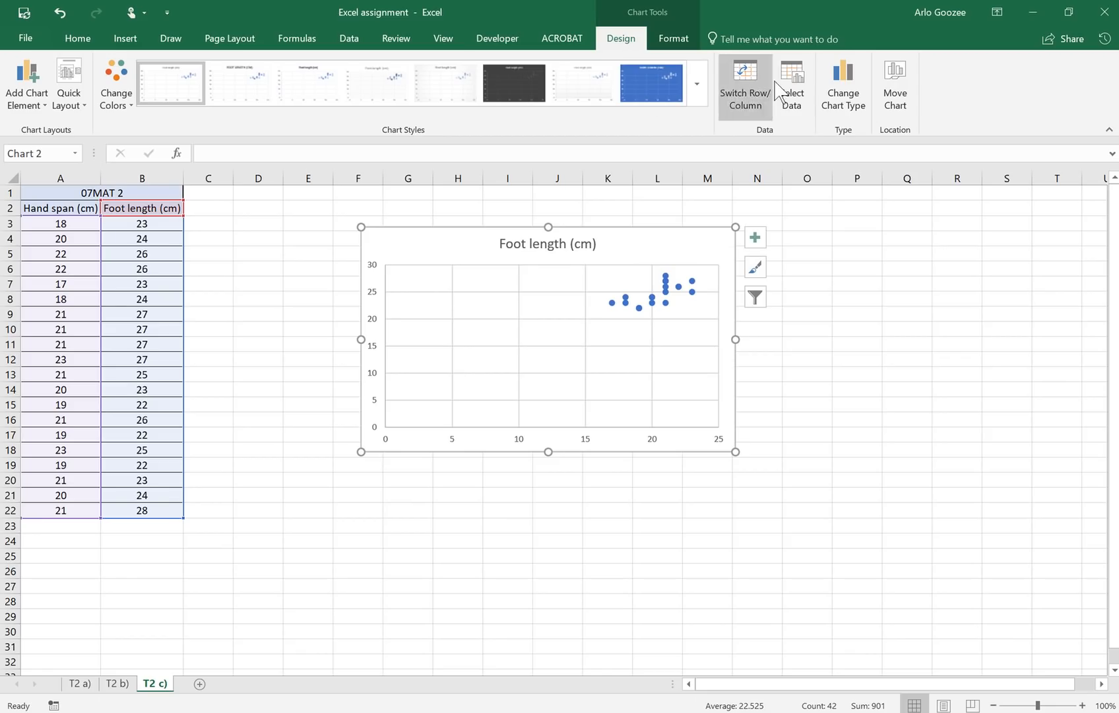
pyautogui.click(798, 91)
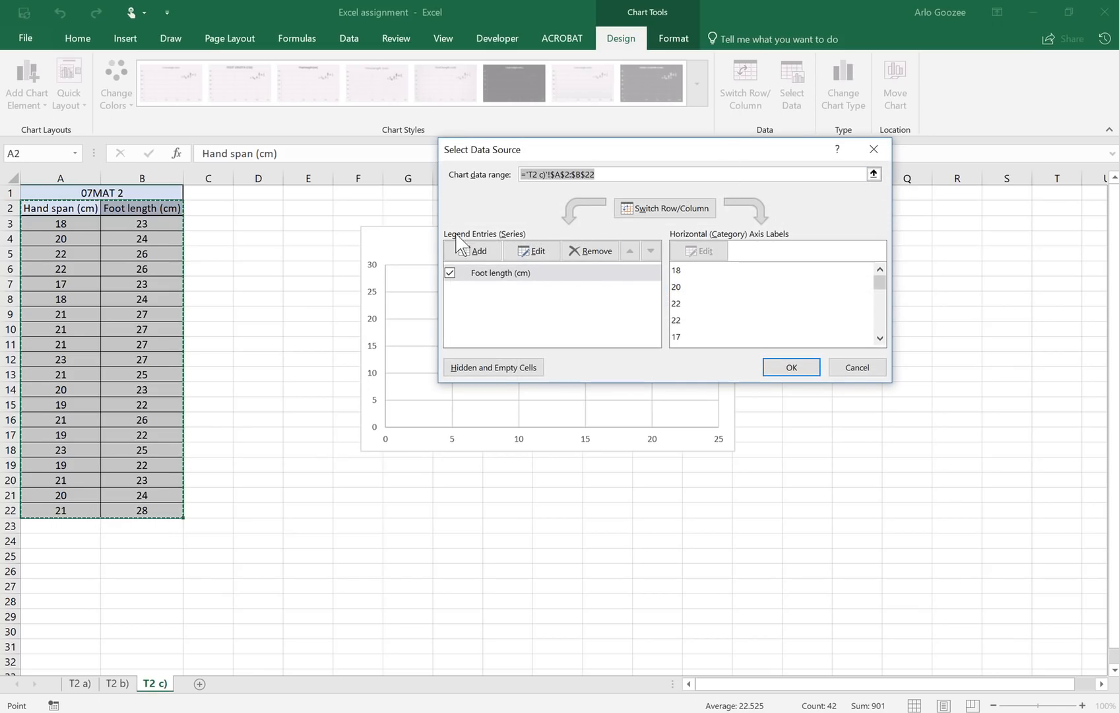
pyautogui.click(538, 255)
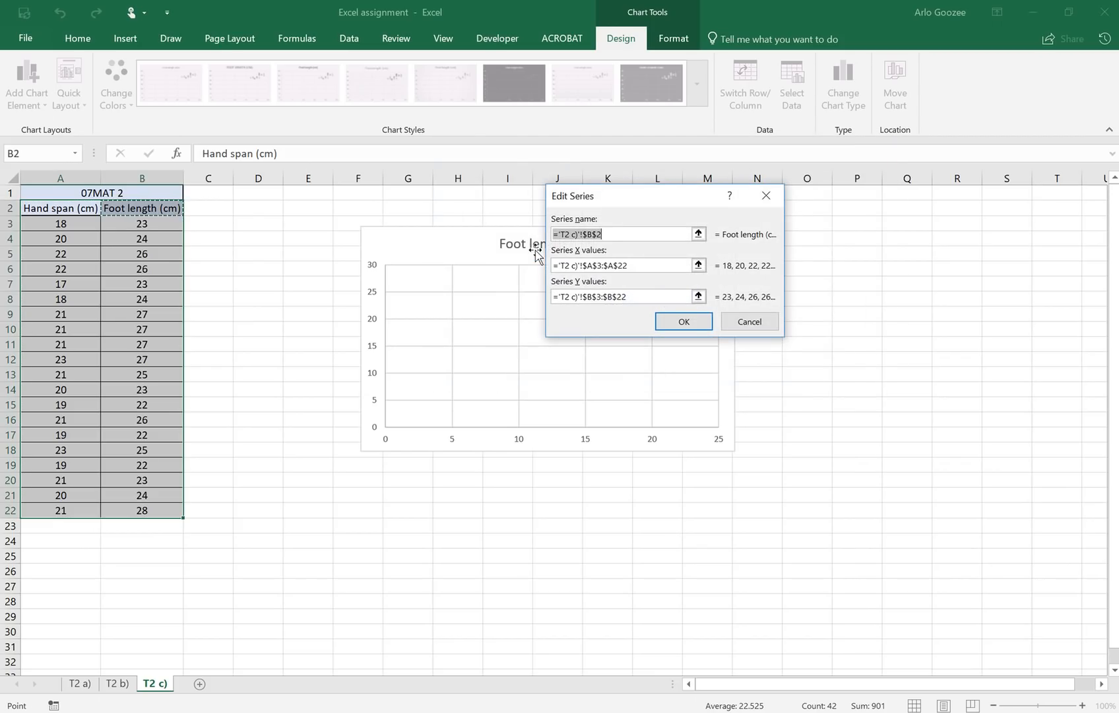
# Step: Set the series name to the merged title cell A1 (07MAT 2)
pyautogui.click(698, 234)
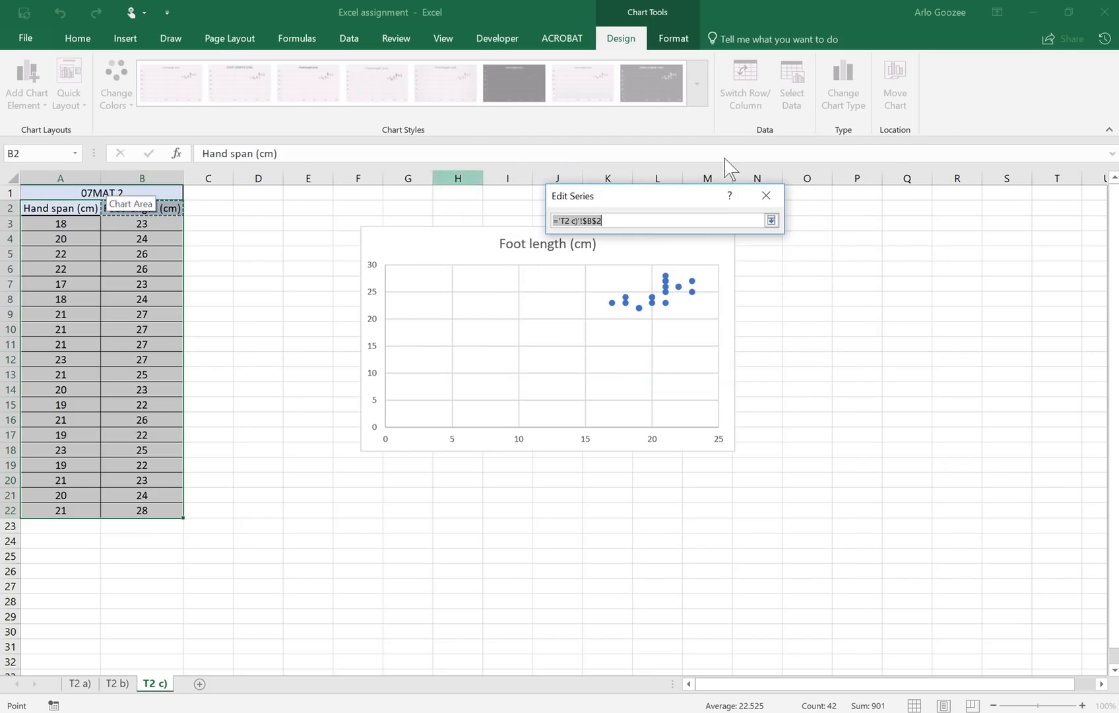
pyautogui.click(772, 221)
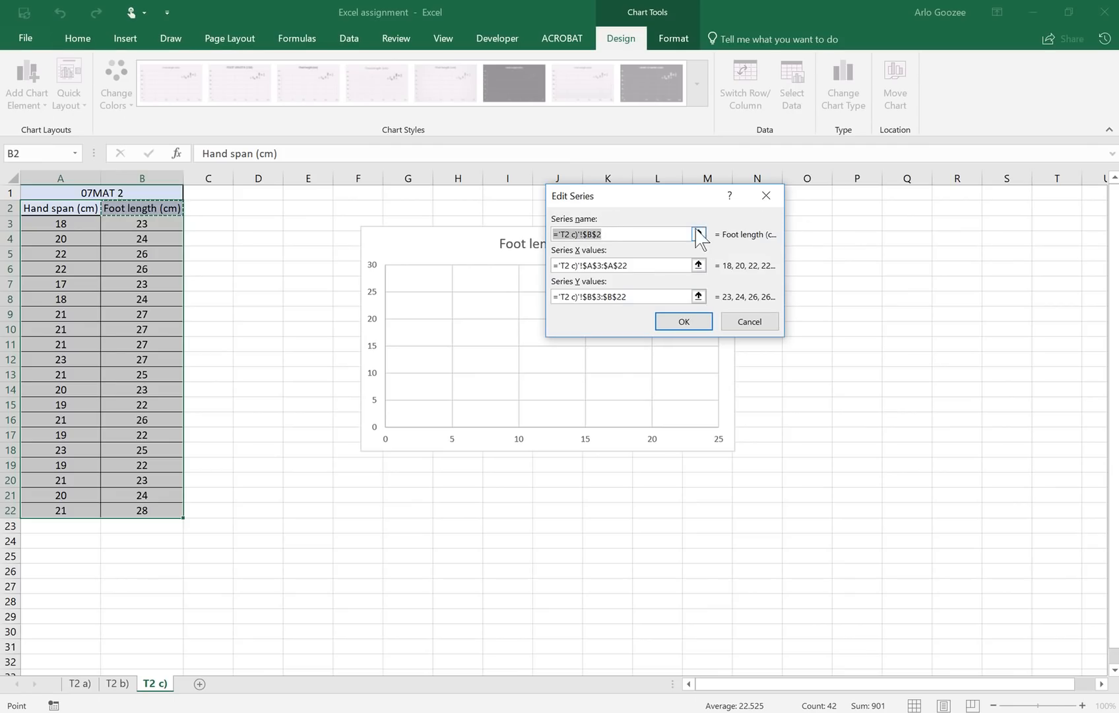
pyautogui.click(699, 235)
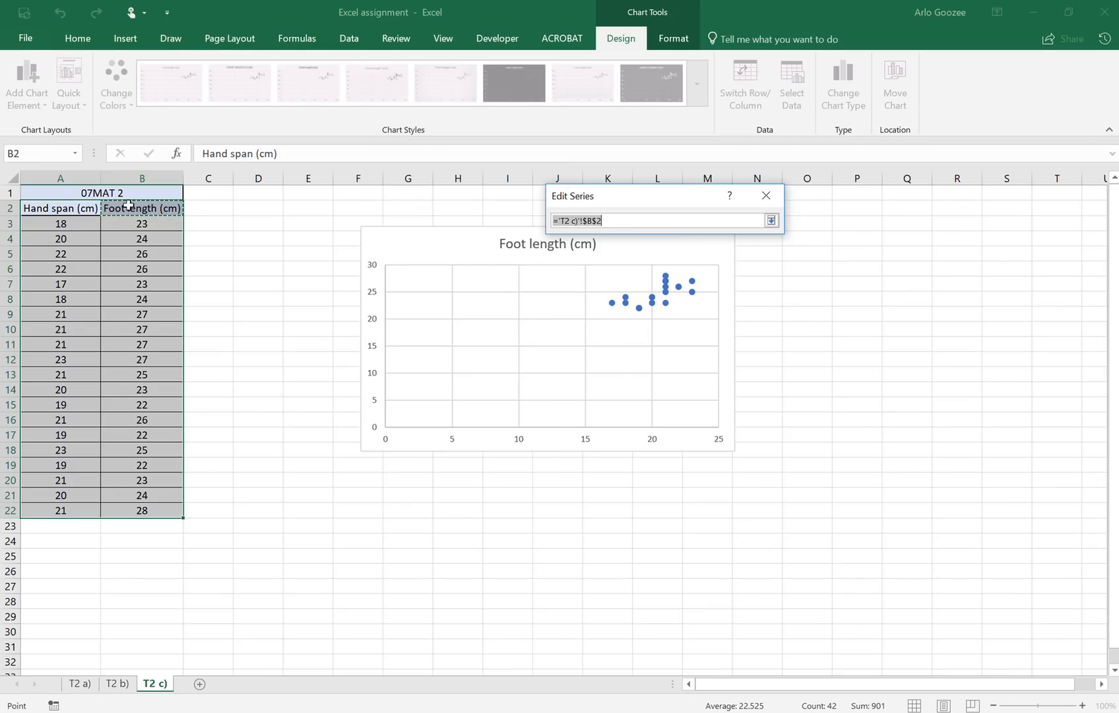
pyautogui.click(123, 192)
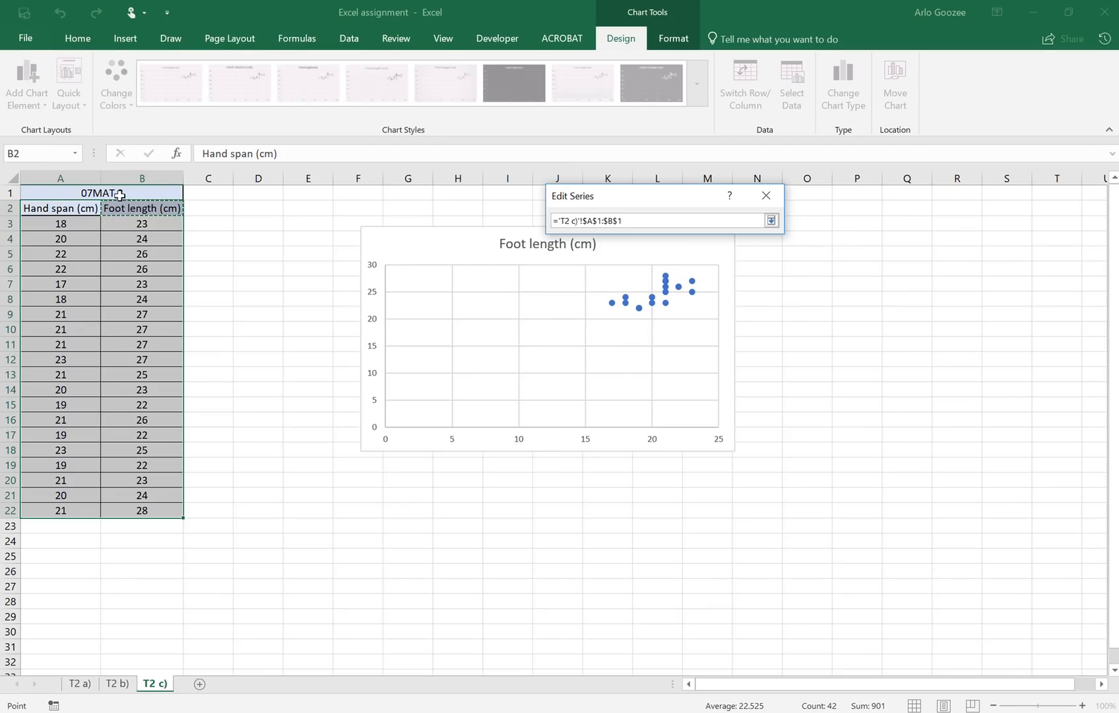
pyautogui.click(771, 220)
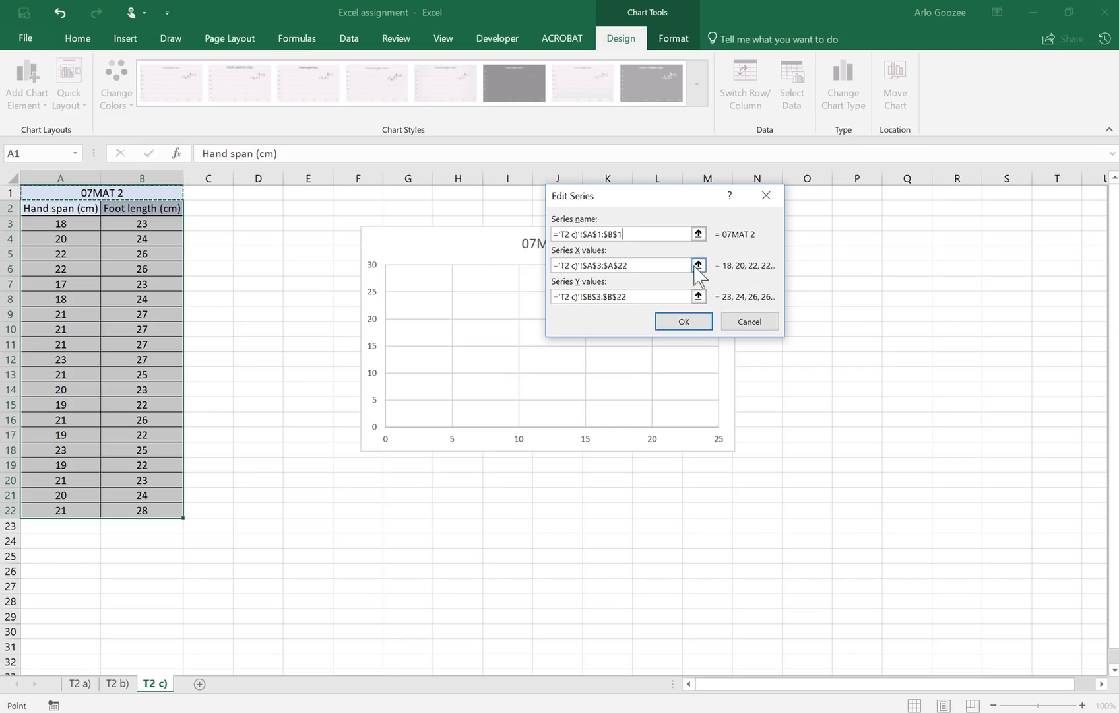
pyautogui.hotkey('alt', 'Tab')
# Step: Set X values to A3:A22 and Y values to B3:B22, then confirm both dialogs
pyautogui.click(697, 267)
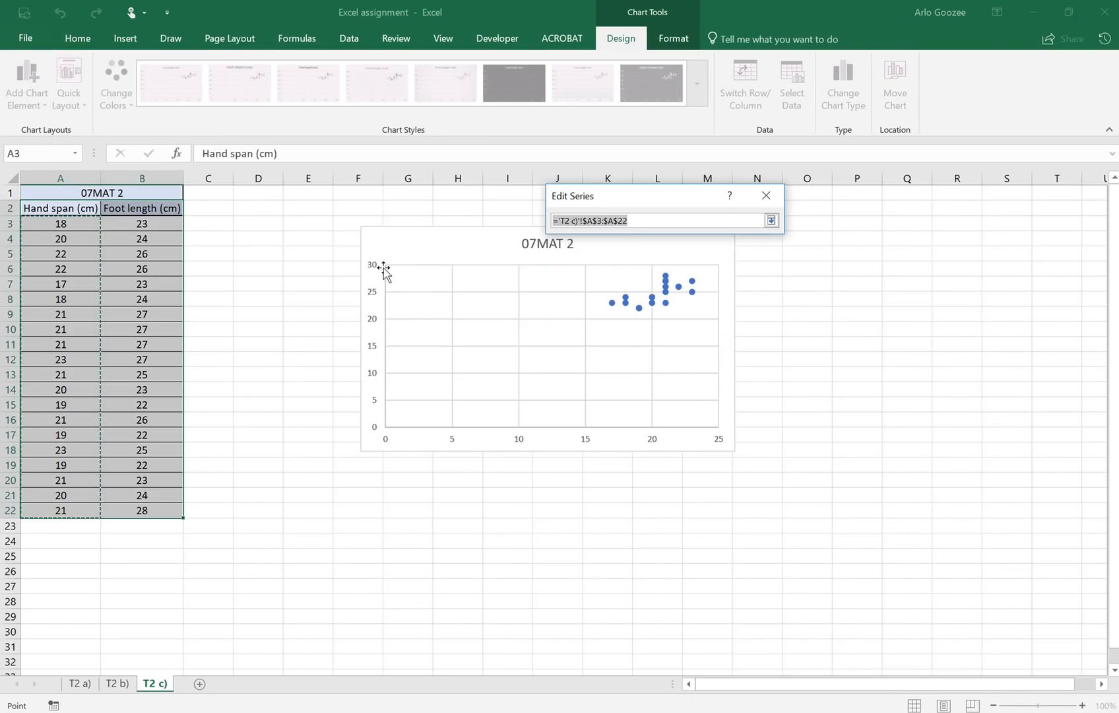
pyautogui.moveTo(68, 223); pyautogui.dragTo(69, 508)
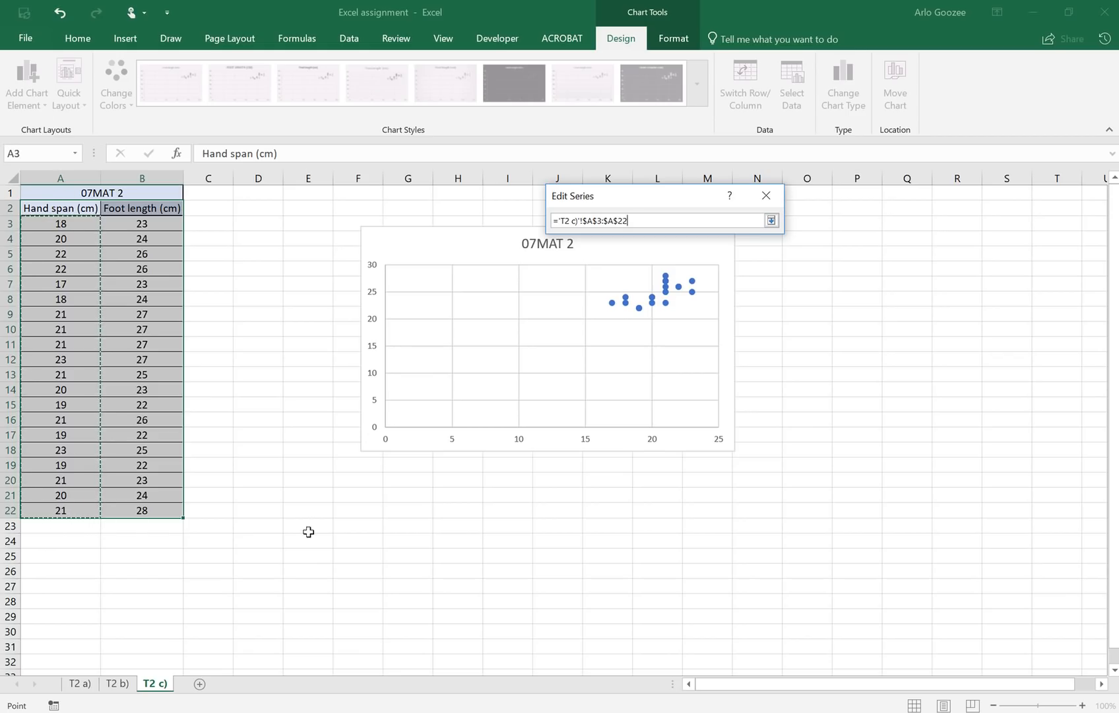
pyautogui.click(772, 220)
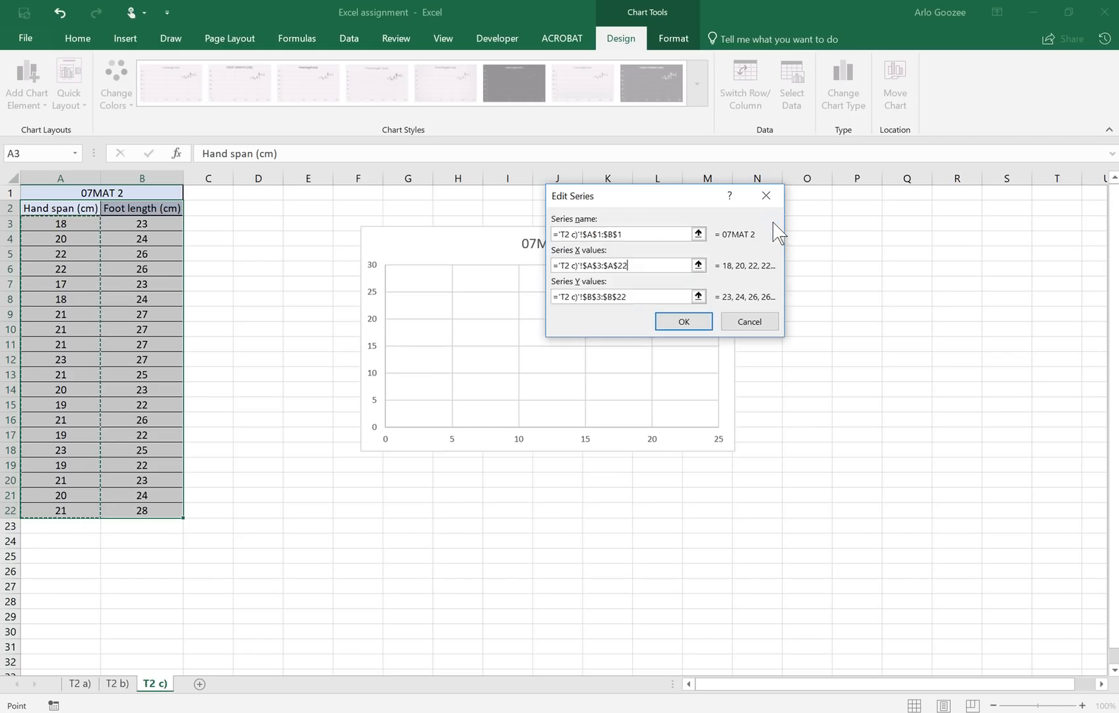
pyautogui.click(698, 296)
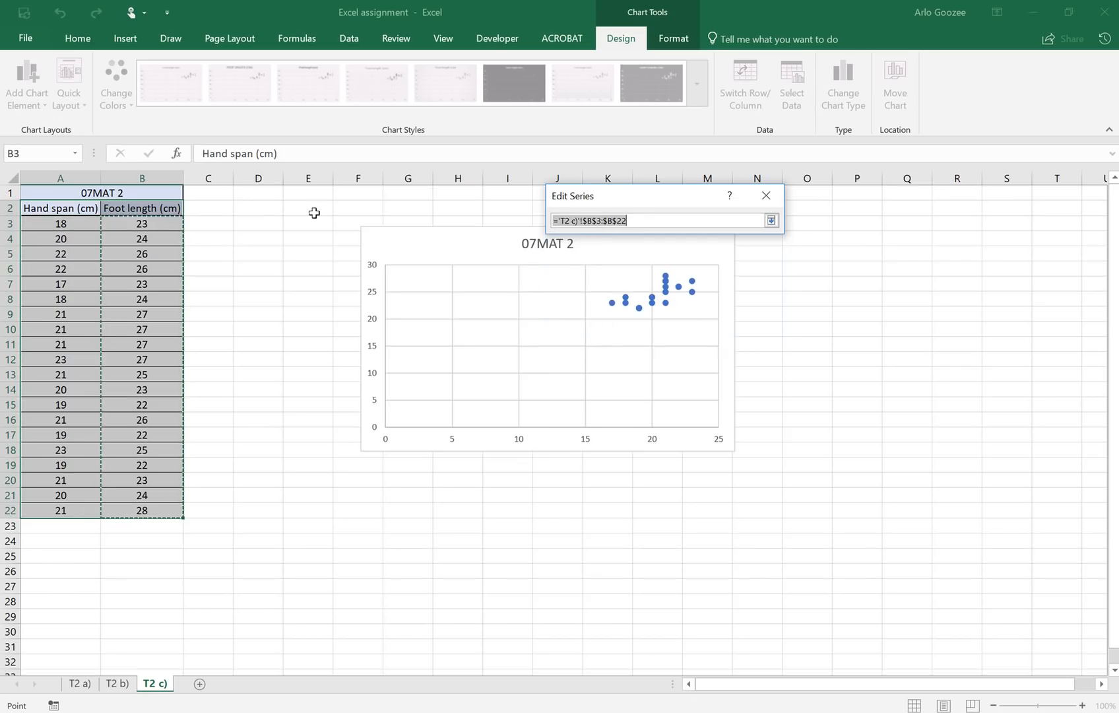
pyautogui.moveTo(160, 223); pyautogui.dragTo(134, 509)
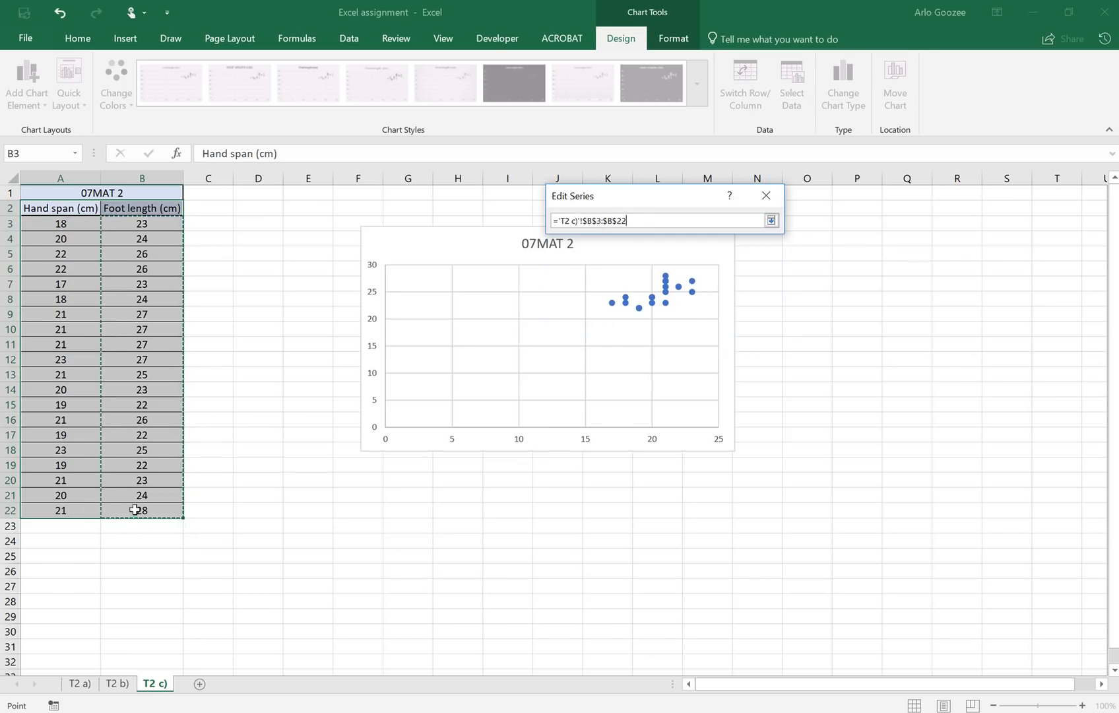
pyautogui.click(771, 221)
pyautogui.click(687, 325)
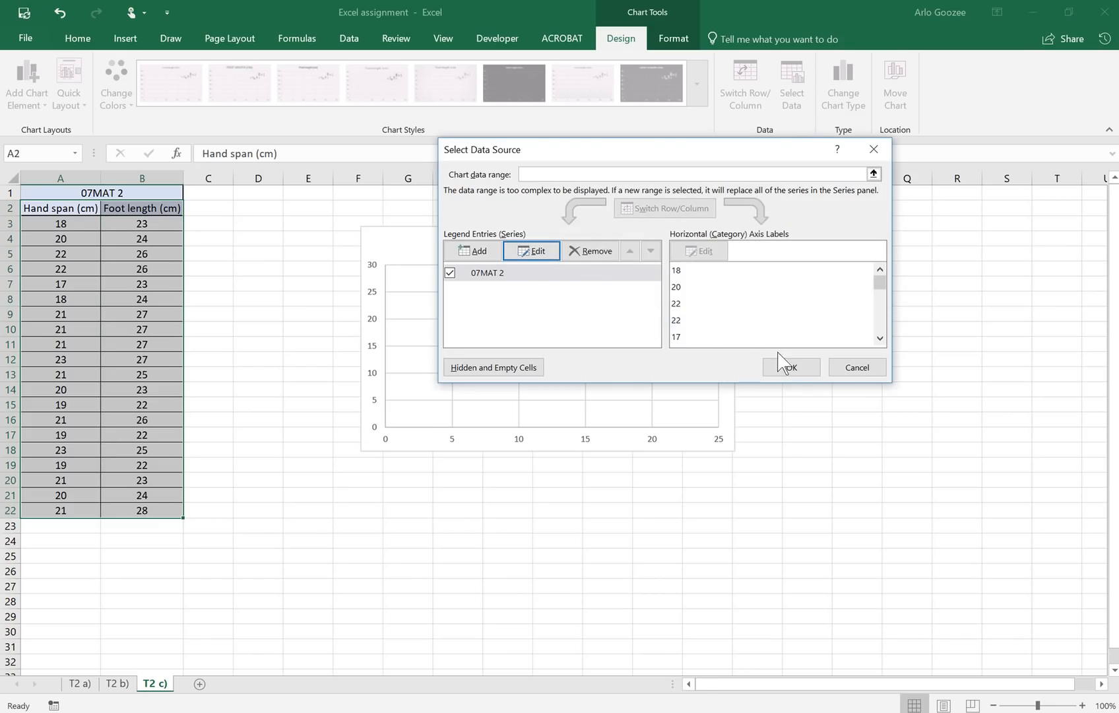
pyautogui.click(792, 366)
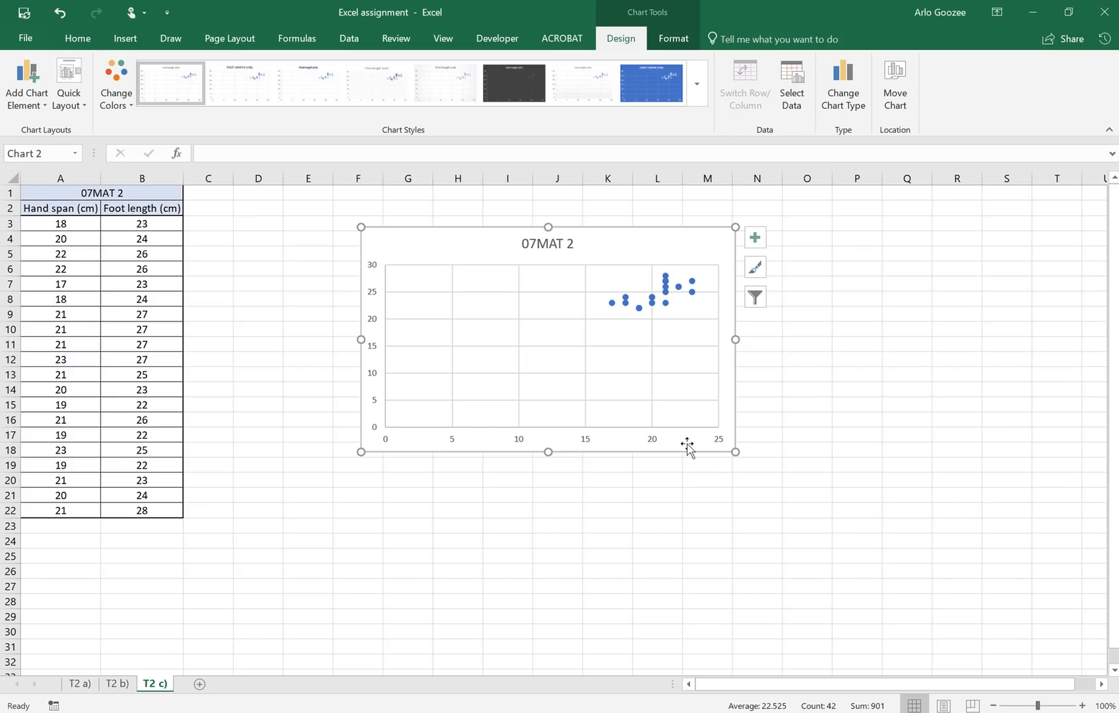
# Step: Set the horizontal axis minimum bound to 16 so it runs from 16 to 24
pyautogui.click(663, 446)
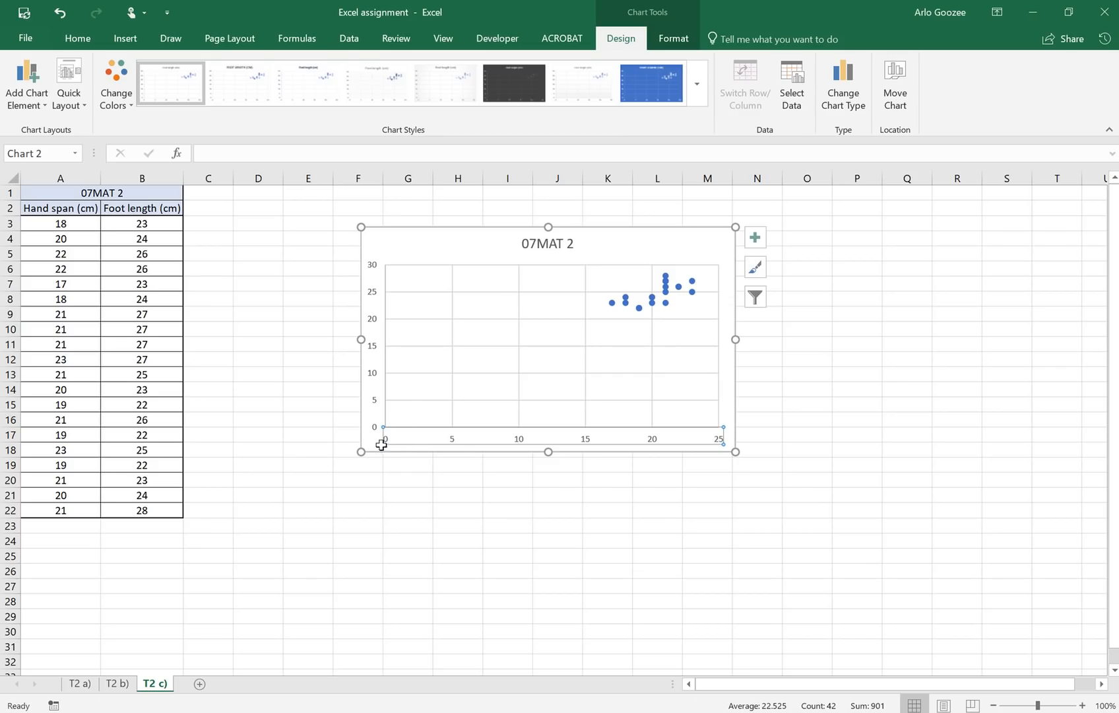
pyautogui.rightClick(652, 440)
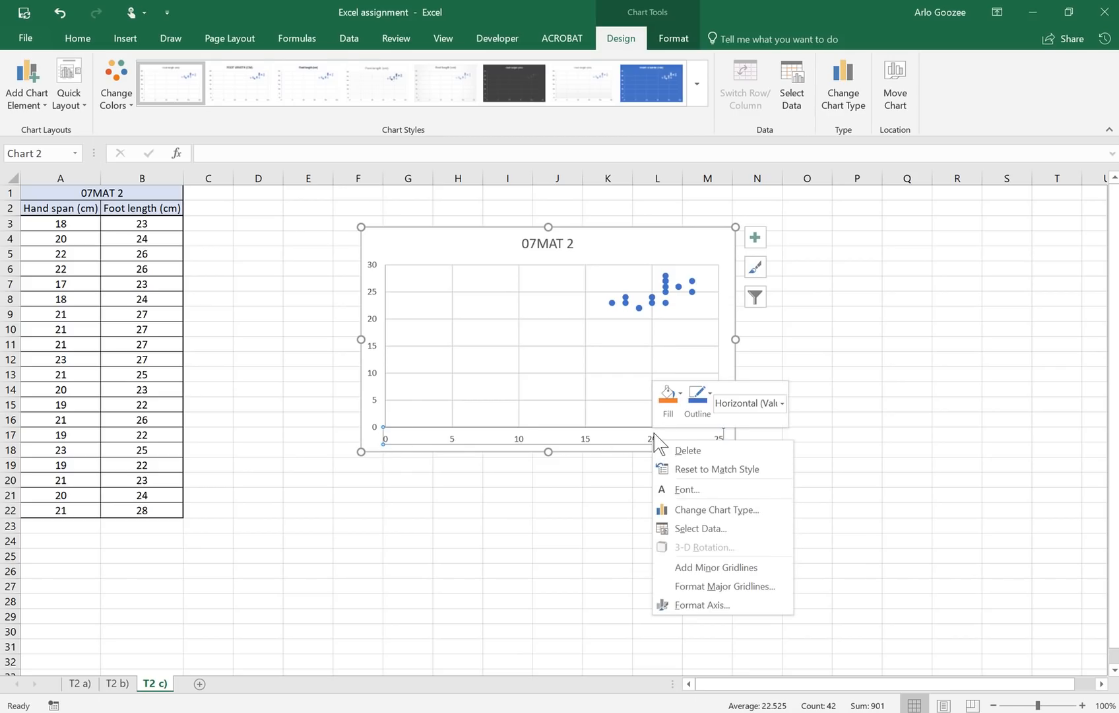
pyautogui.click(695, 602)
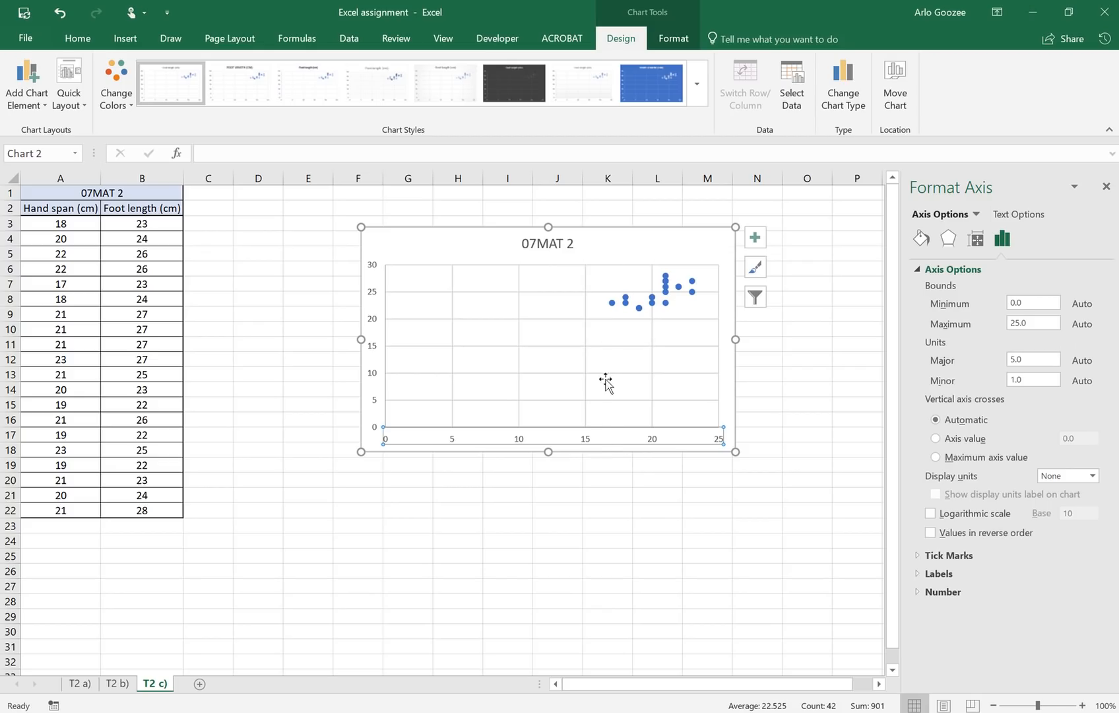
pyautogui.doubleClick(1036, 302)
pyautogui.write('15')
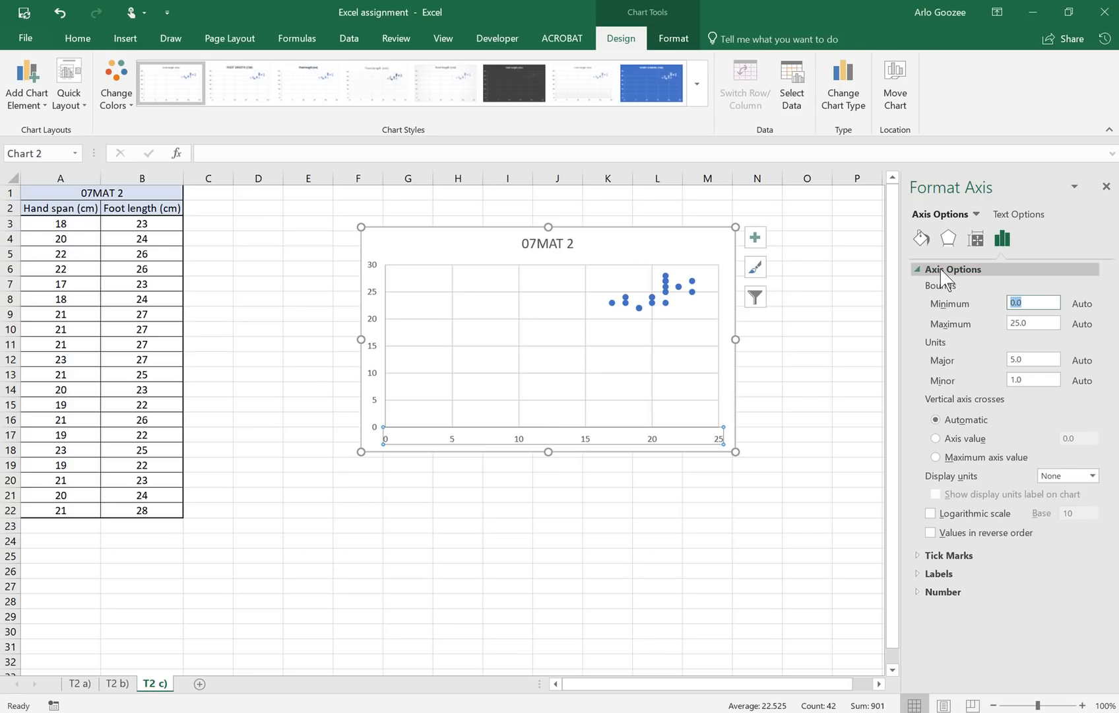
pyautogui.click(1039, 359)
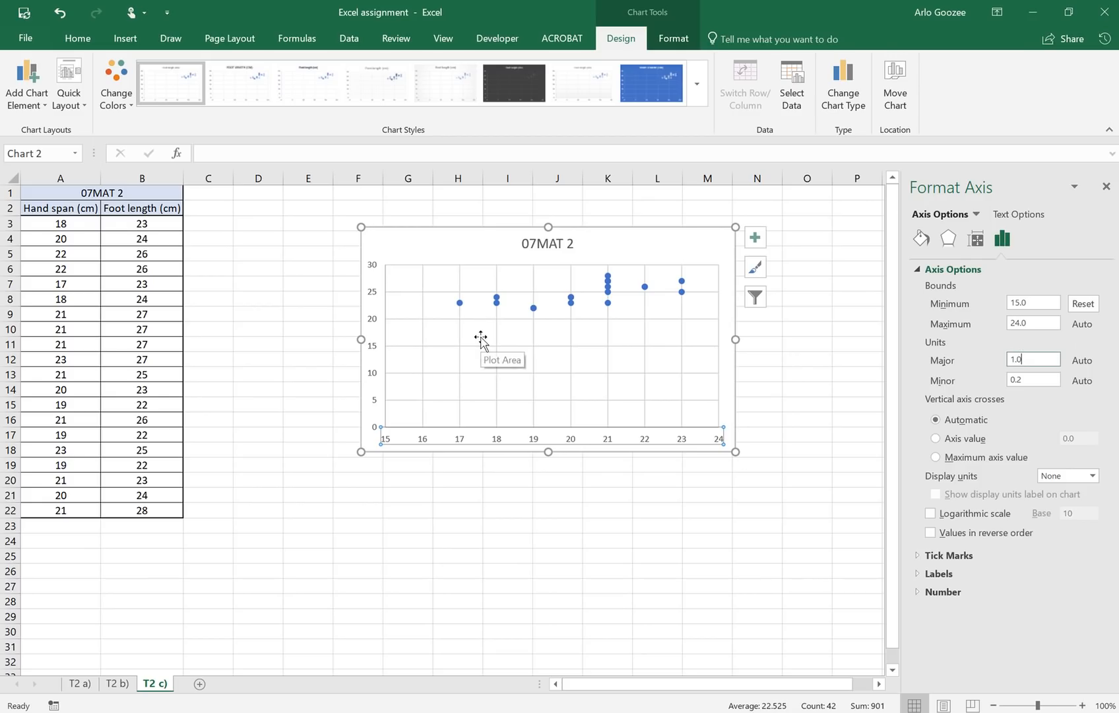
pyautogui.click(1039, 301)
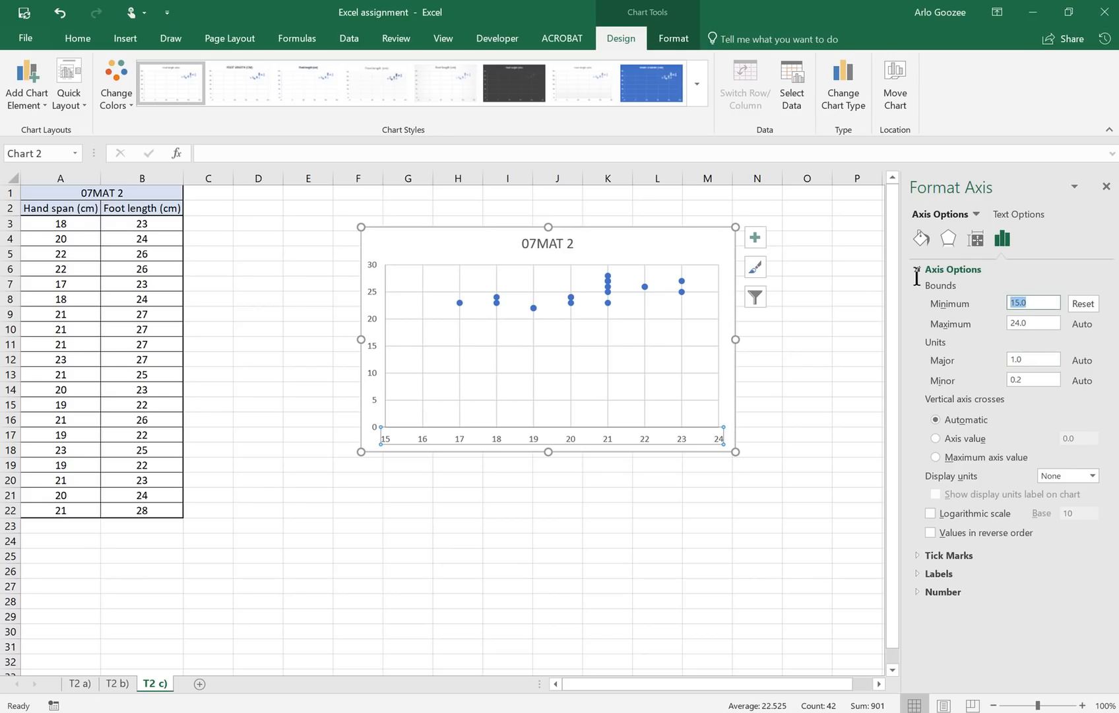
pyautogui.write('16')
pyautogui.click(856, 328)
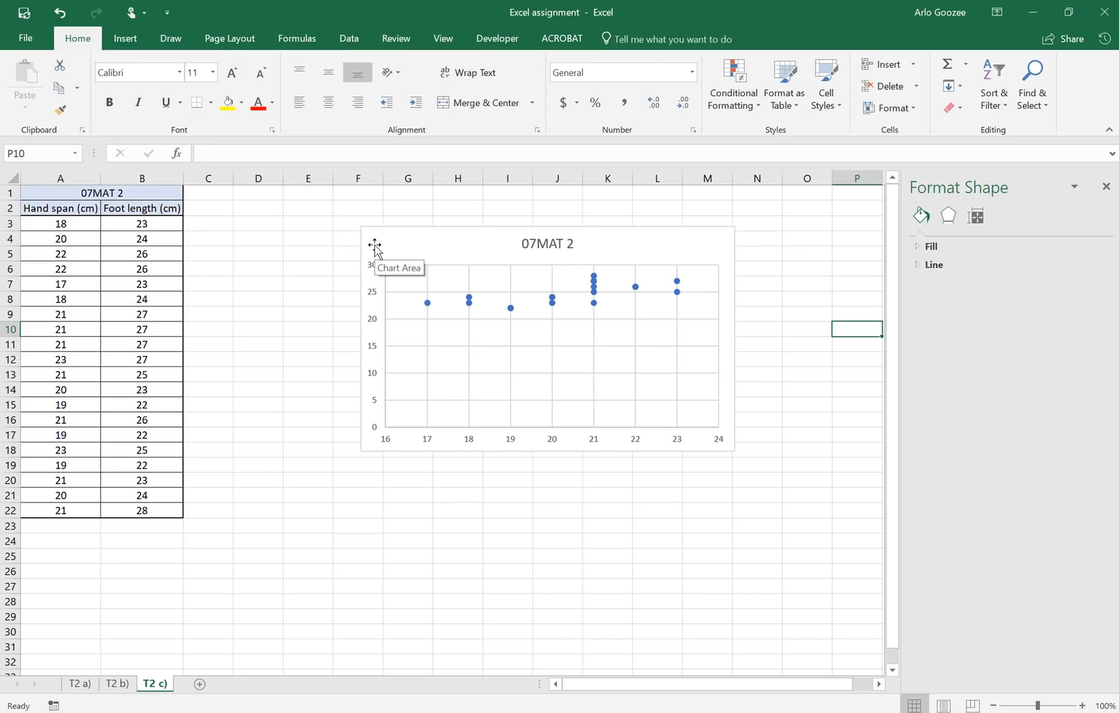
pyautogui.click(375, 372)
# Step: Set the vertical axis minimum bound to 21 so it runs from 21 to 29
pyautogui.rightClick(374, 373)
pyautogui.press('Escape')
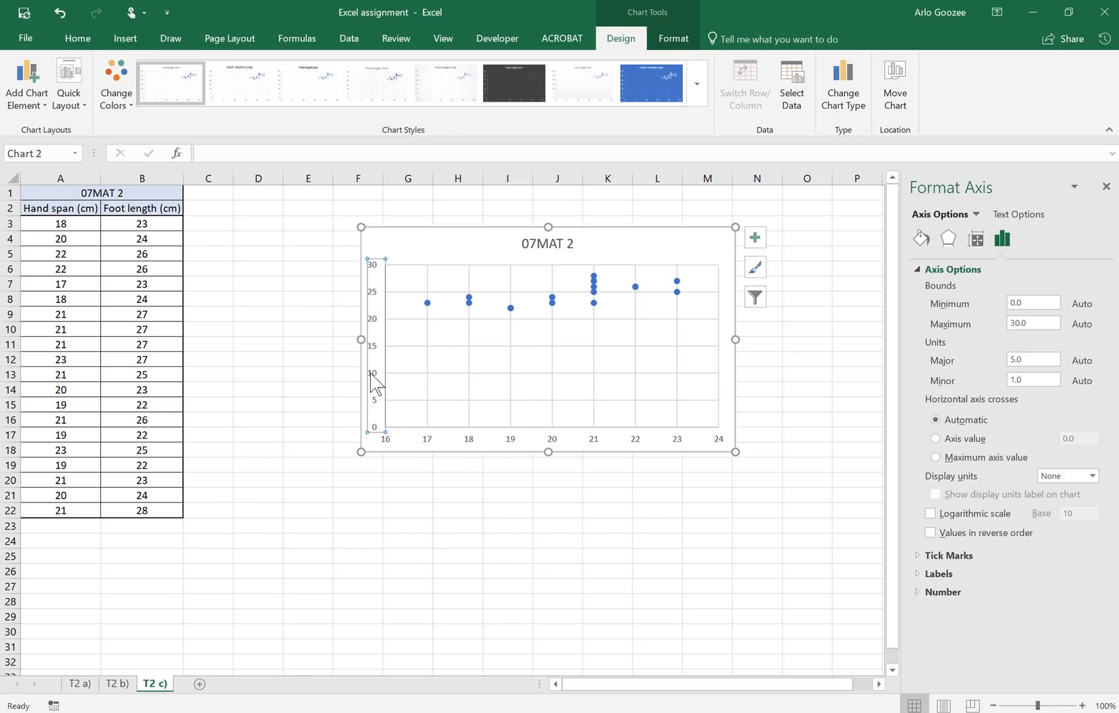
pyautogui.rightClick(372, 375)
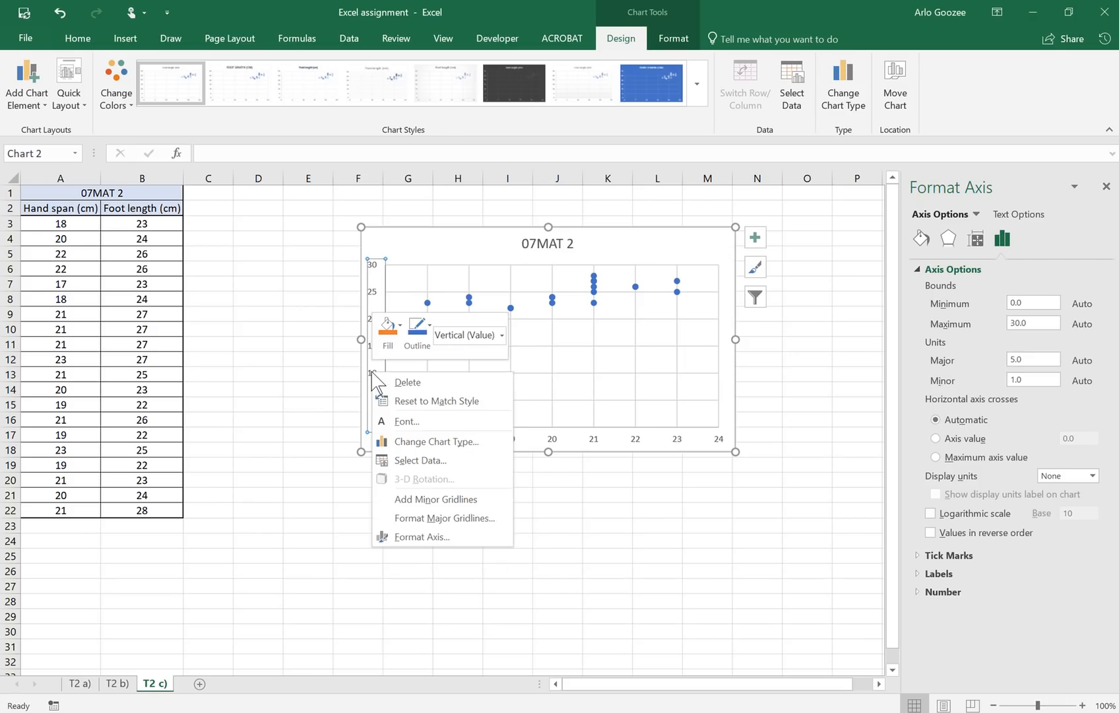
pyautogui.click(429, 539)
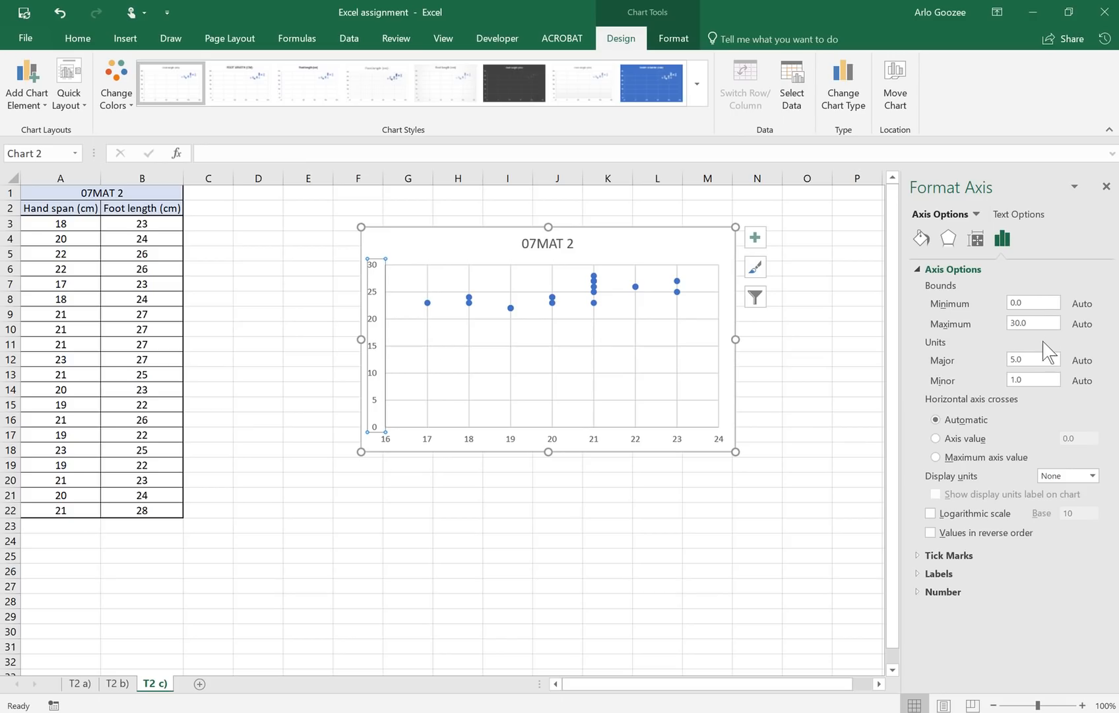
pyautogui.doubleClick(1040, 304)
pyautogui.click(1032, 322)
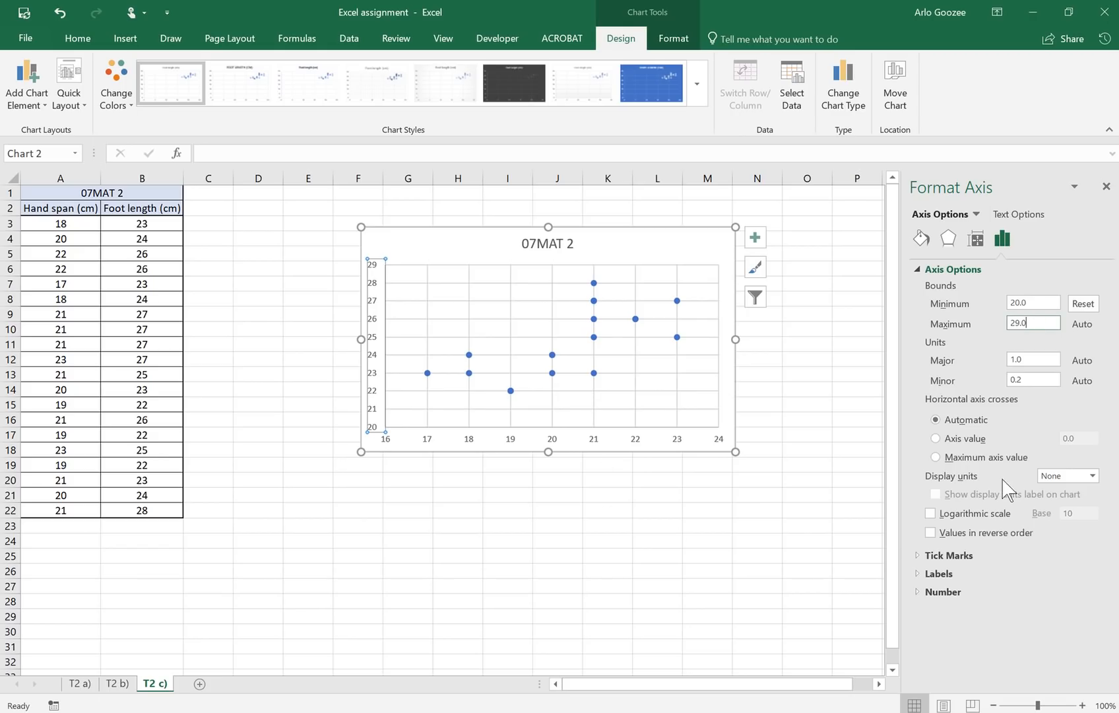
pyautogui.click(1039, 301)
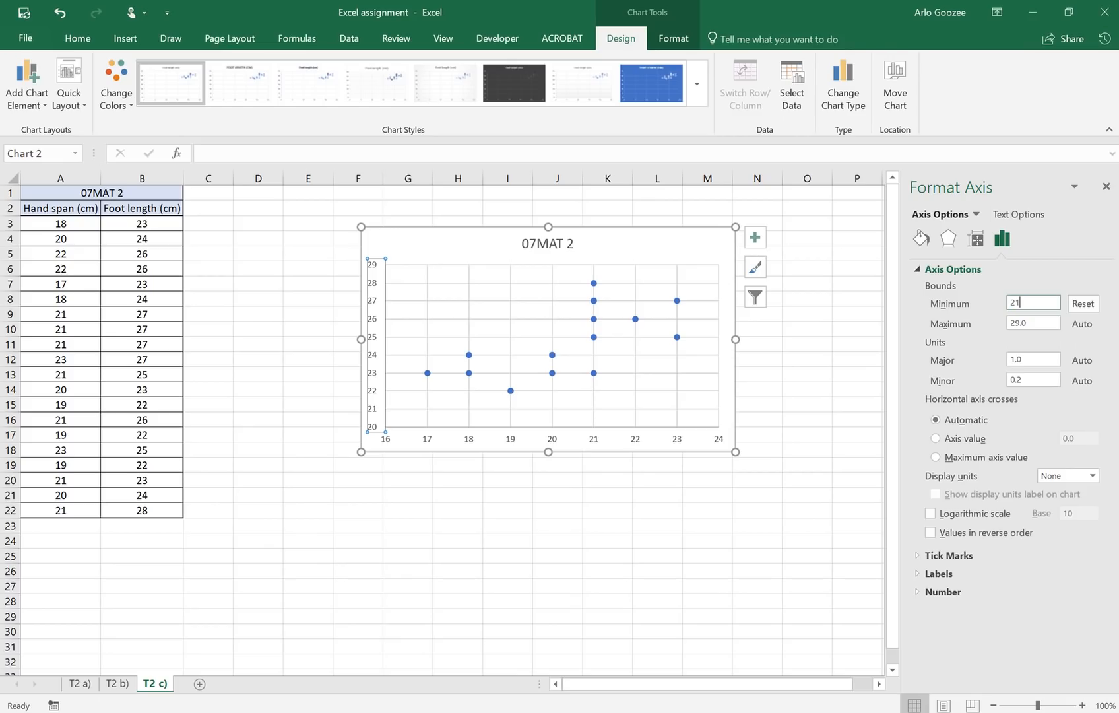
pyautogui.click(827, 333)
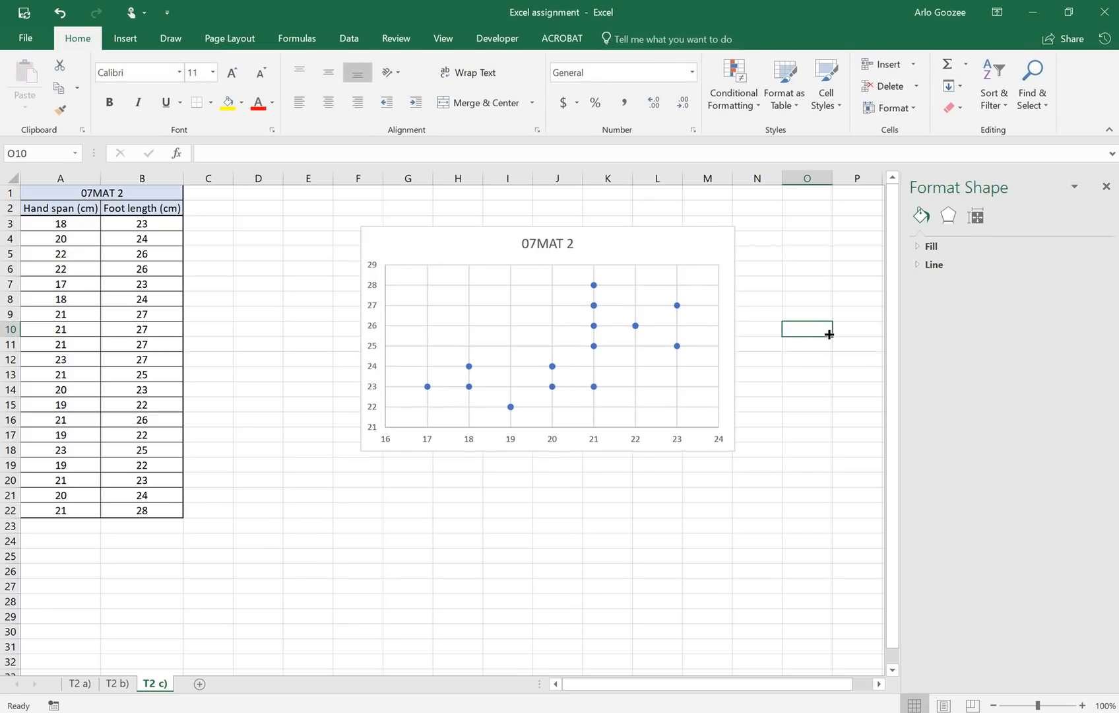
# Step: Add a linear trendline to the scatter data series
pyautogui.click(631, 345)
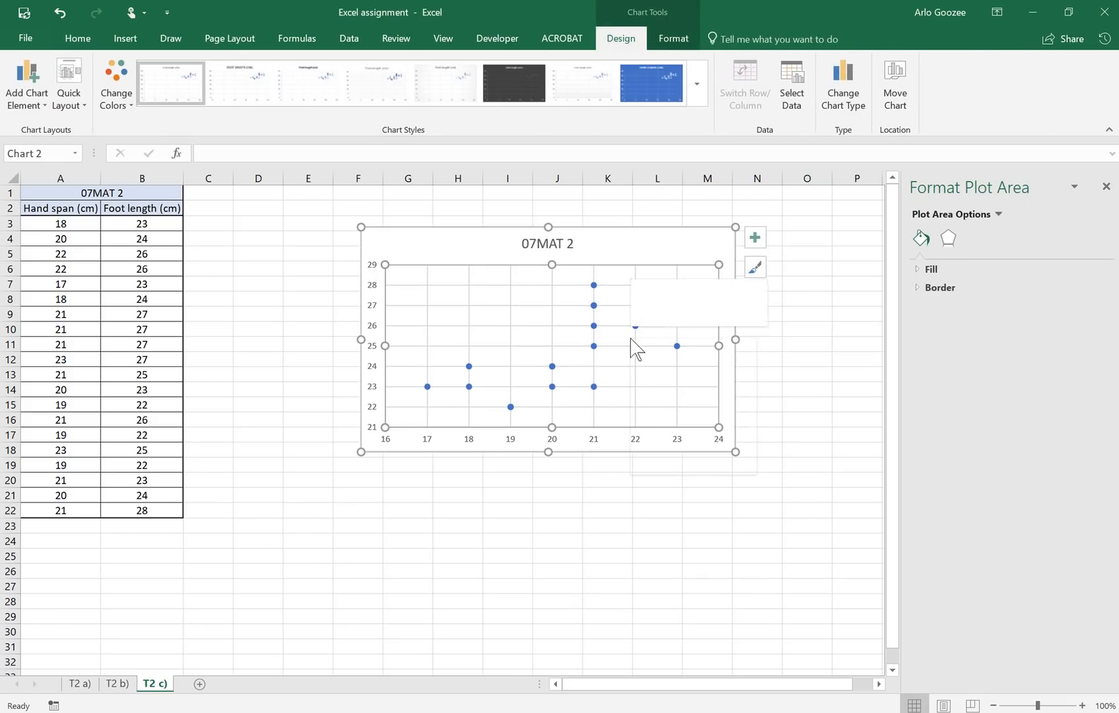
pyautogui.rightClick(631, 340)
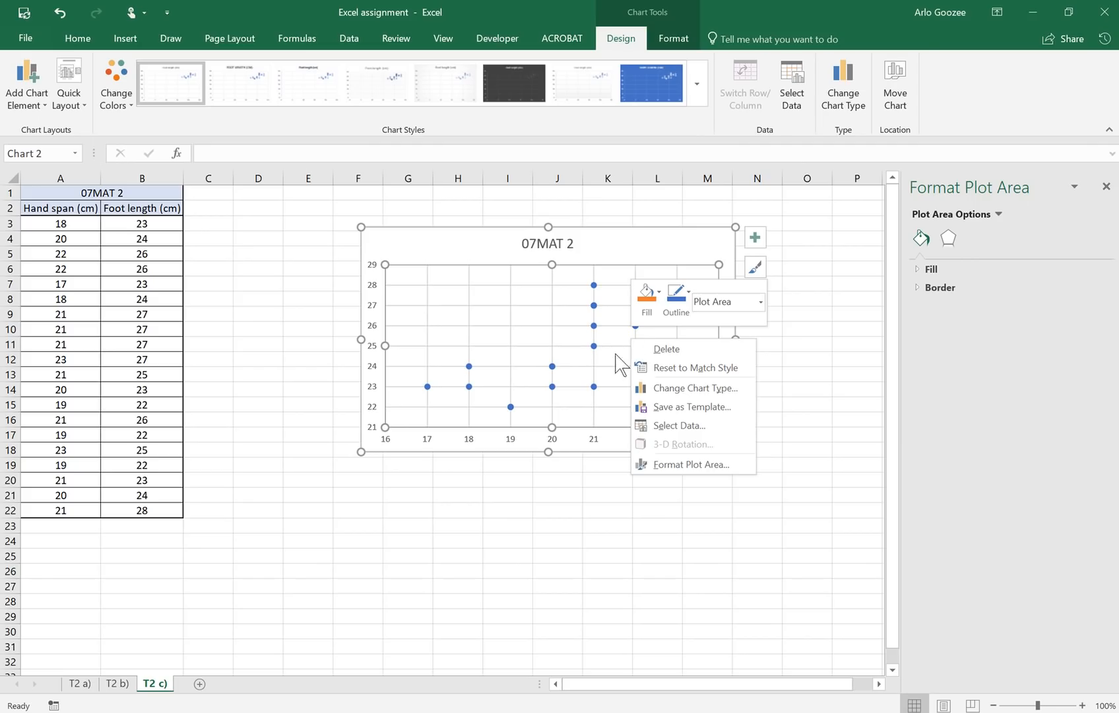
pyautogui.click(597, 389)
pyautogui.click(594, 387)
pyautogui.rightClick(594, 386)
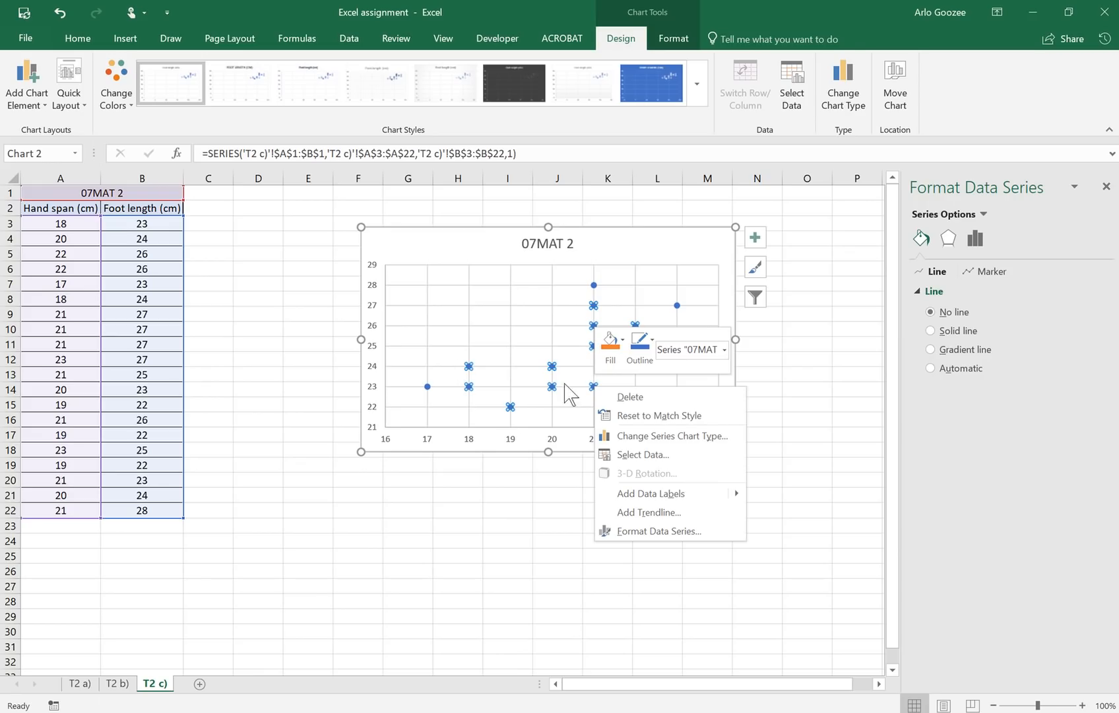
pyautogui.click(647, 515)
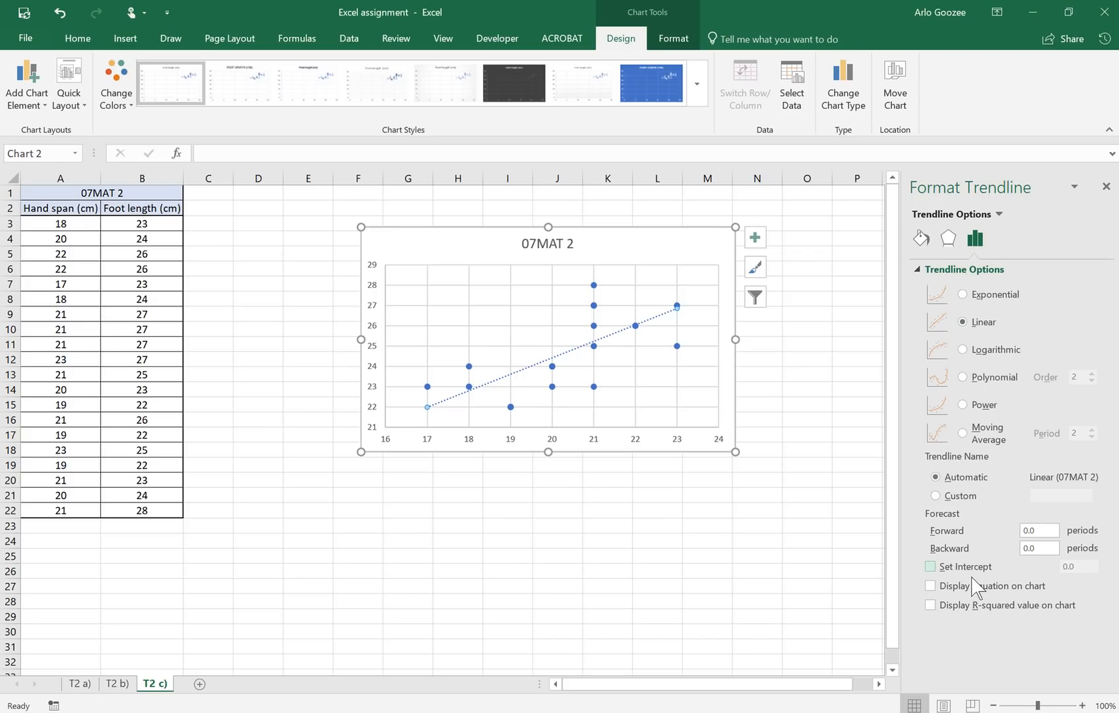
# Step: Display the trendline equation and R² and move the label to the plot's top right
pyautogui.click(930, 586)
pyautogui.click(931, 606)
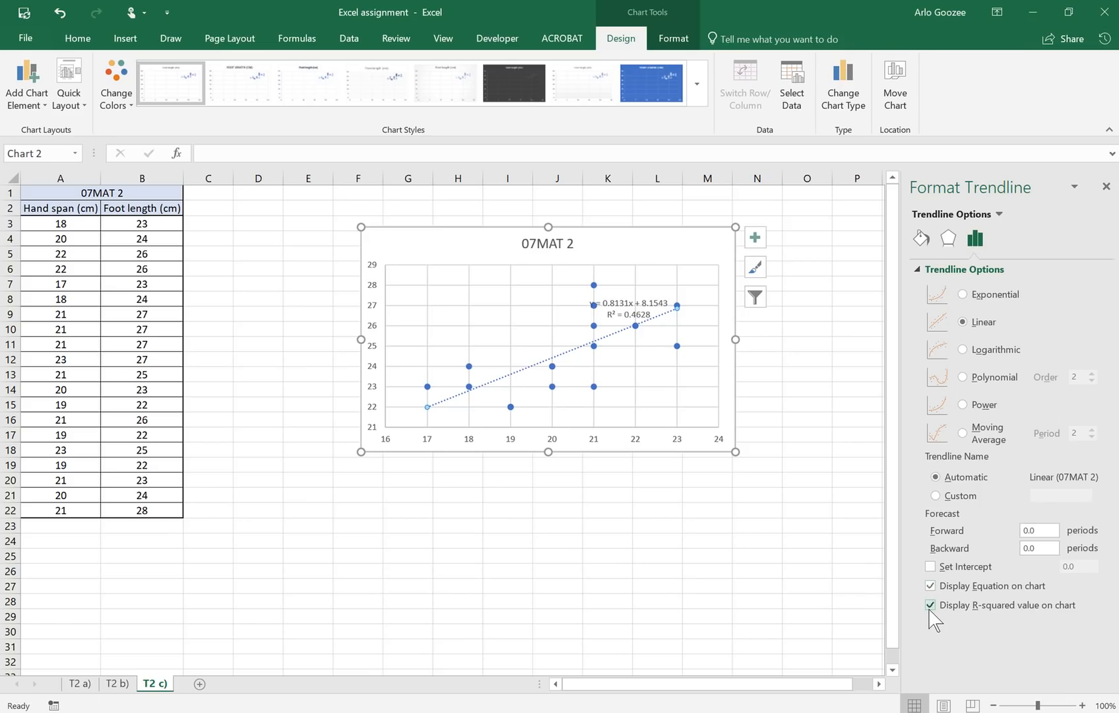
pyautogui.click(641, 306)
pyautogui.moveTo(650, 295); pyautogui.dragTo(694, 271)
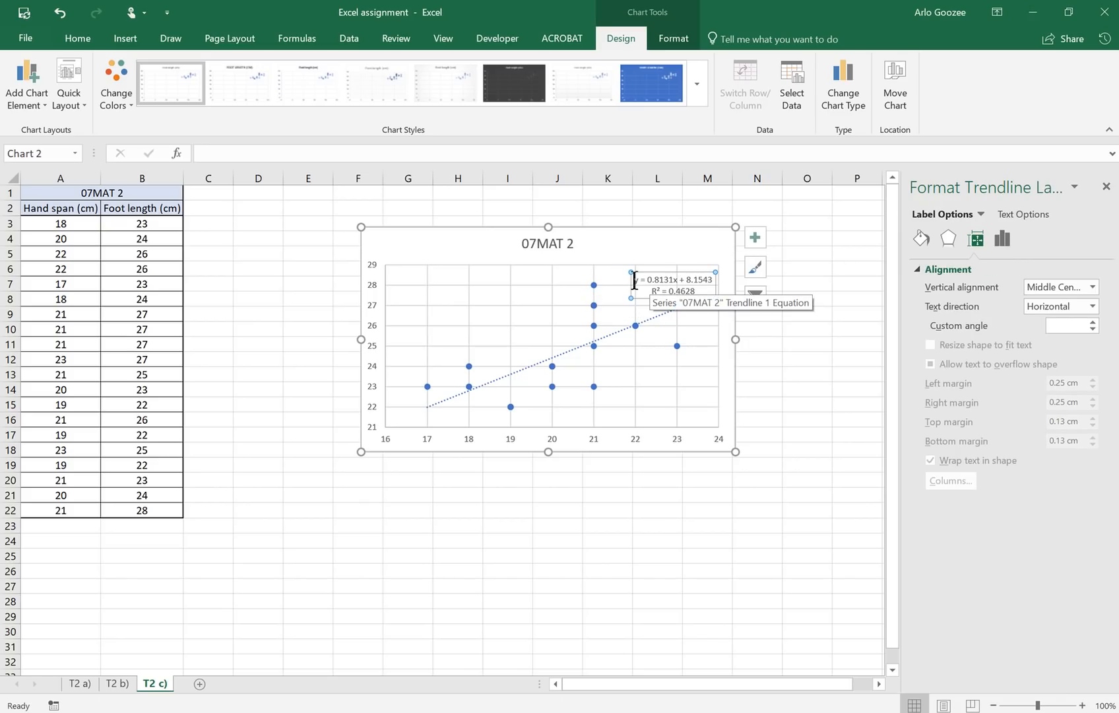
pyautogui.moveTo(634, 281); pyautogui.dragTo(701, 279)
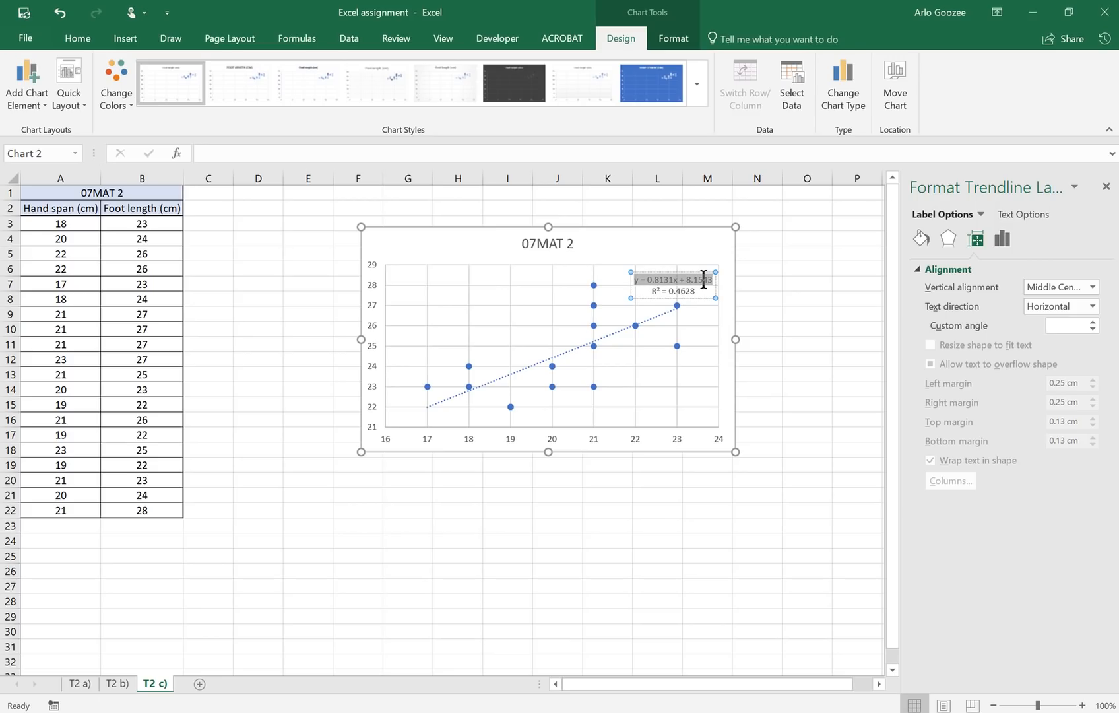
pyautogui.click(764, 312)
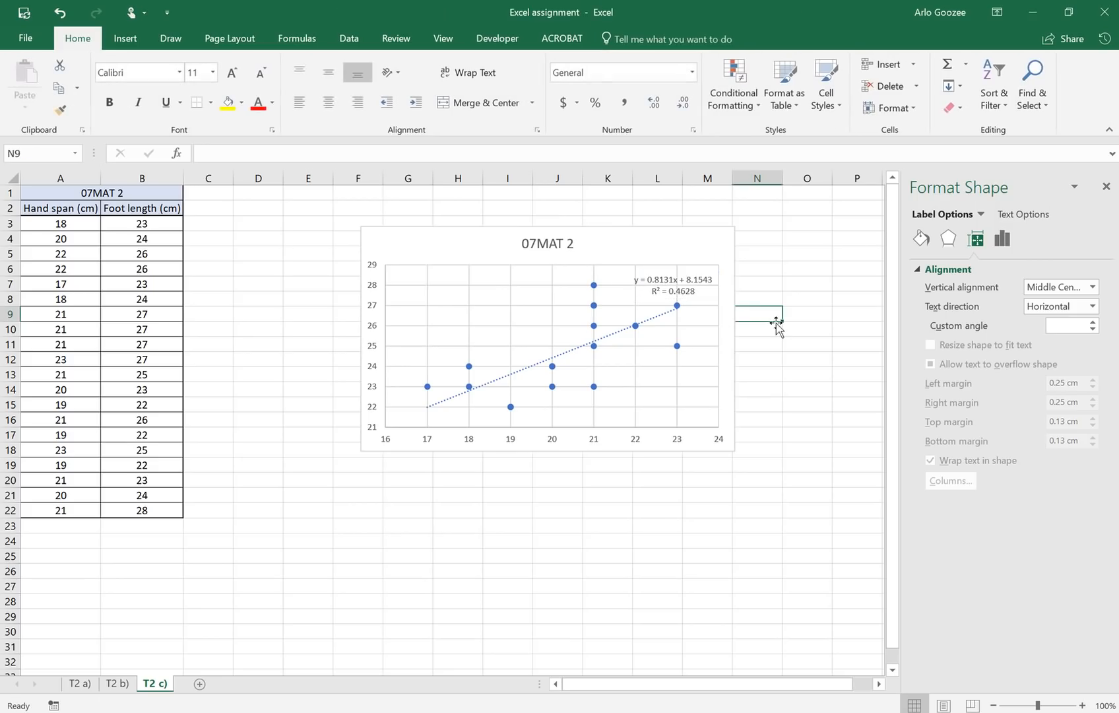
# Step: Add primary horizontal and primary vertical axis titles to the chart
pyautogui.click(677, 435)
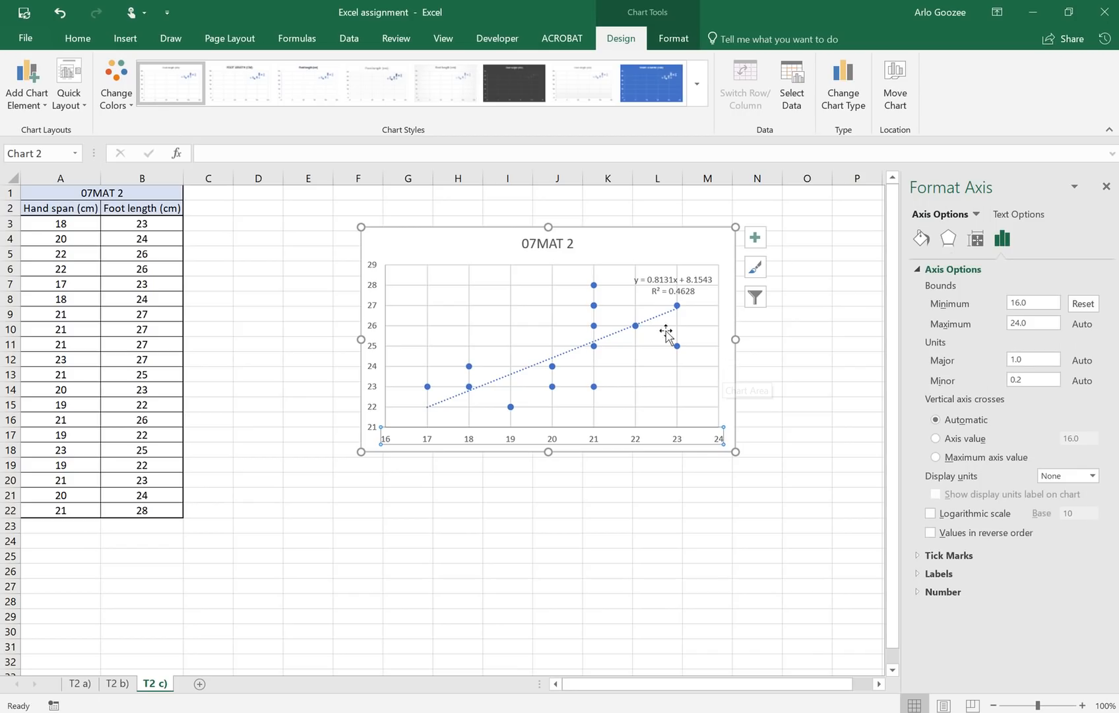
pyautogui.click(692, 260)
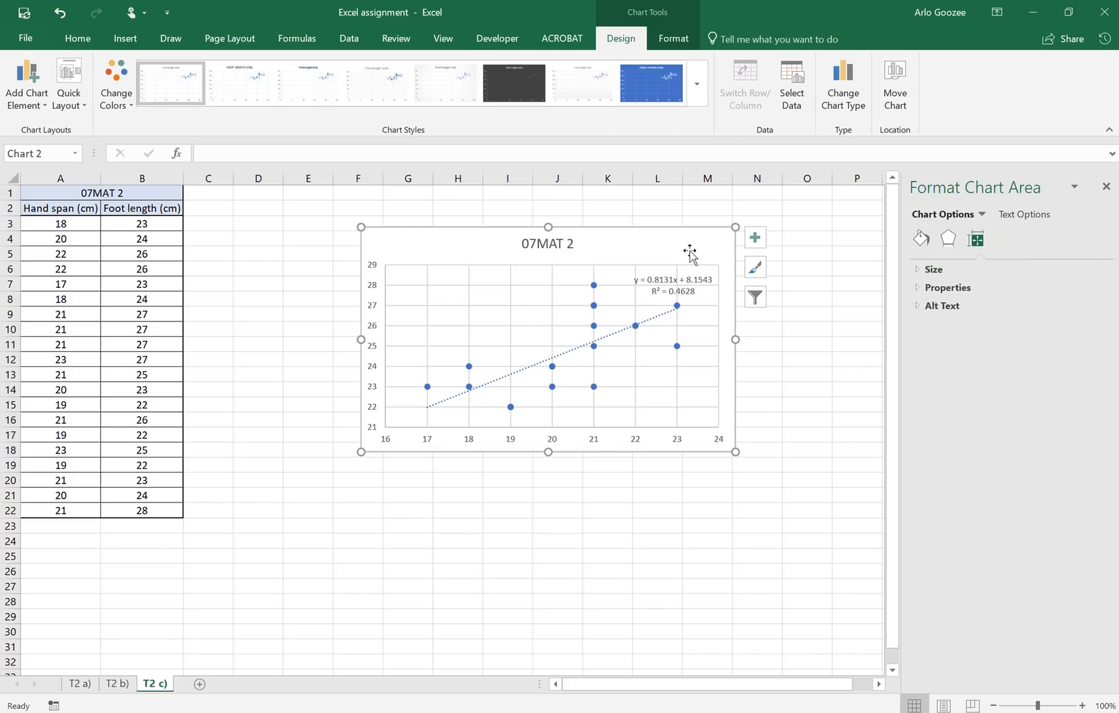
pyautogui.click(42, 101)
pyautogui.moveTo(66, 155)
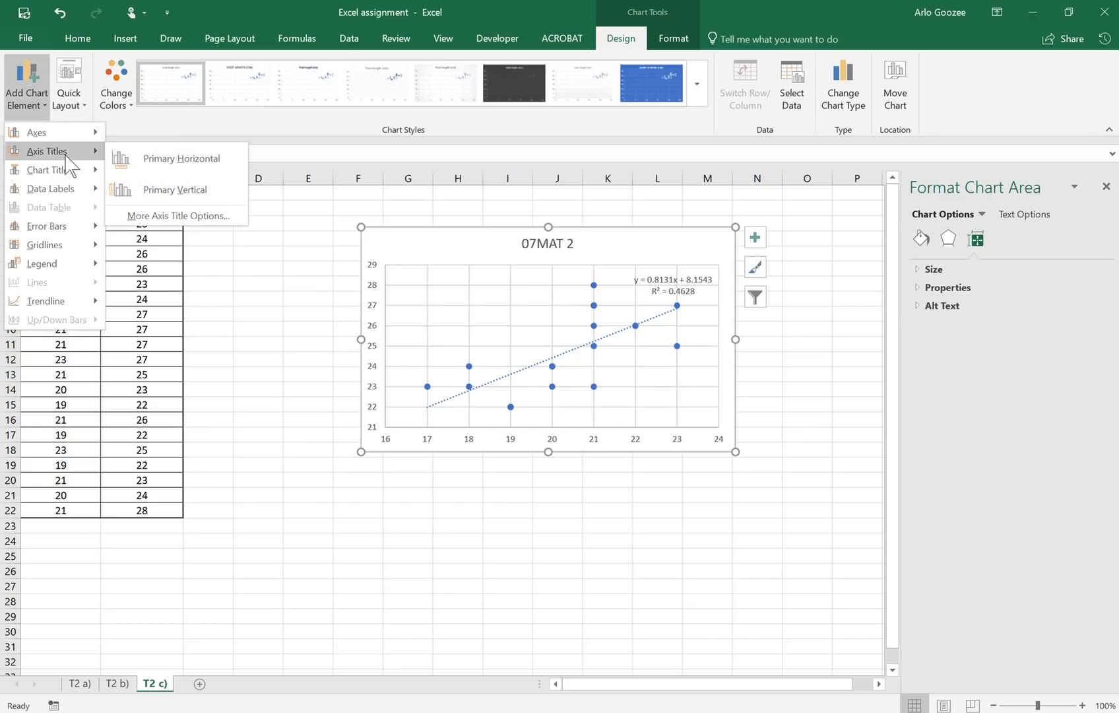
pyautogui.click(138, 160)
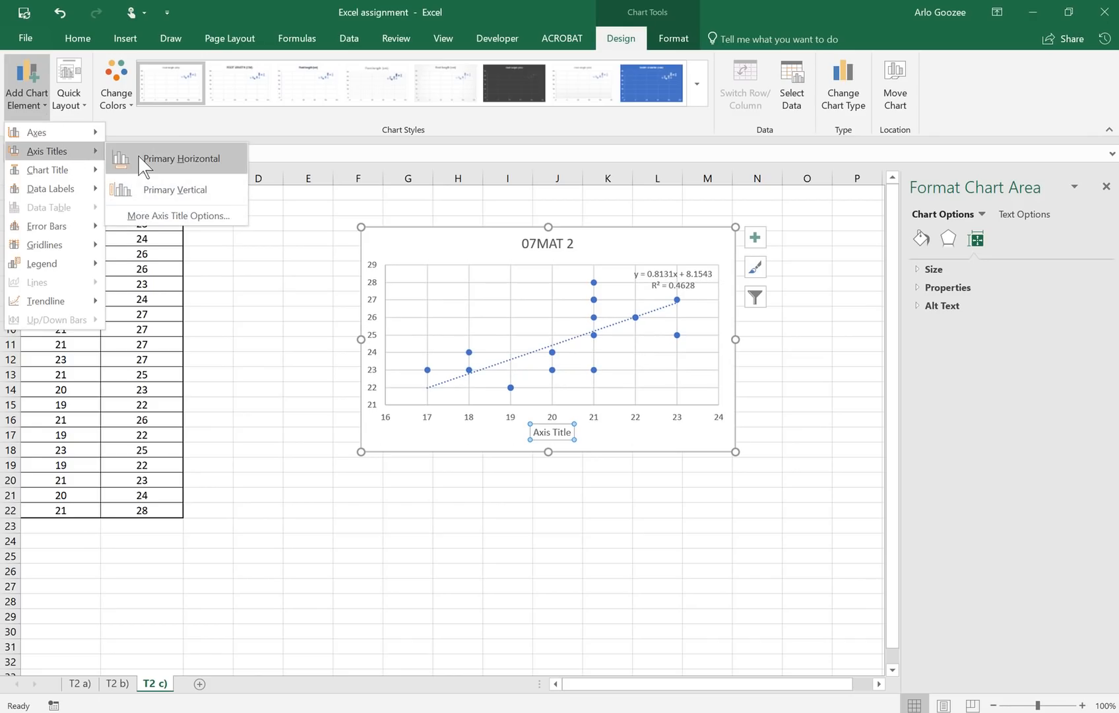
pyautogui.click(30, 89)
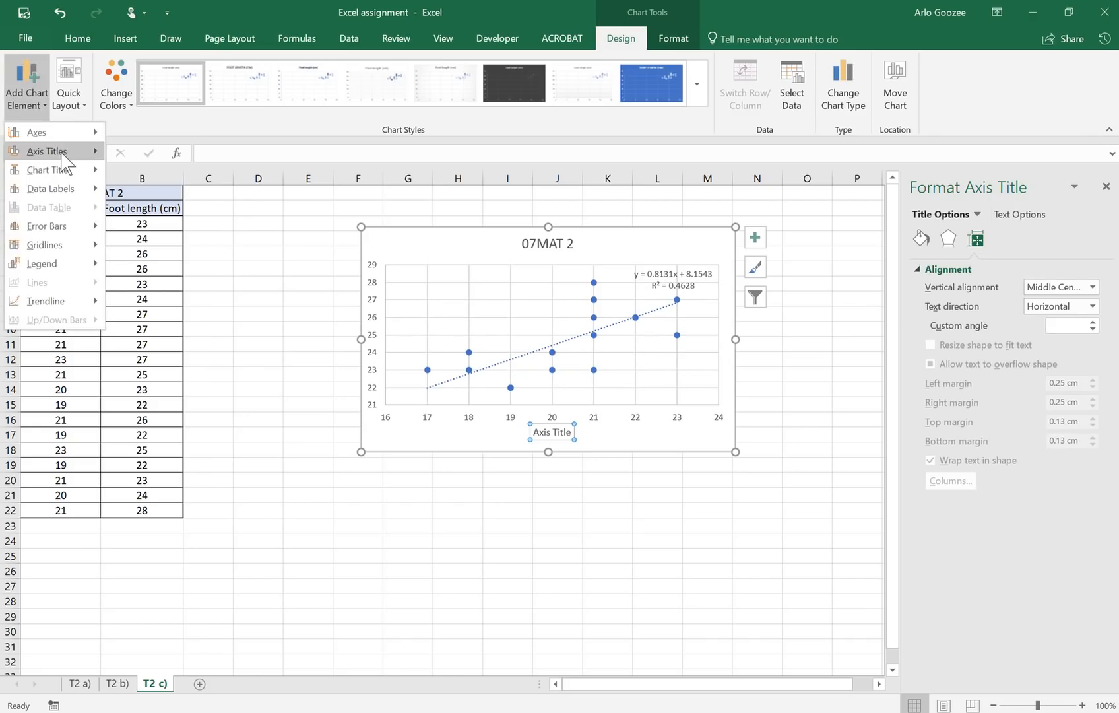
pyautogui.moveTo(63, 151)
pyautogui.click(159, 189)
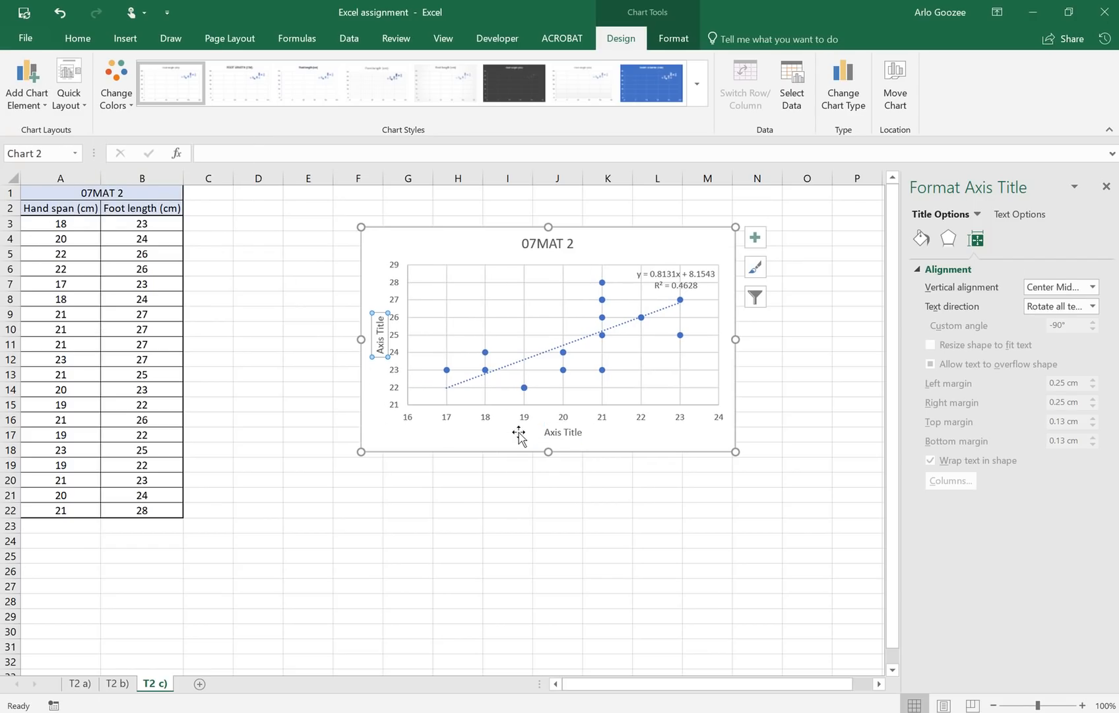
# Step: Replace the placeholder axis titles with 'Hand span (cm)' and 'Foot length (cm)'
pyautogui.click(561, 435)
pyautogui.tripleClick(548, 433)
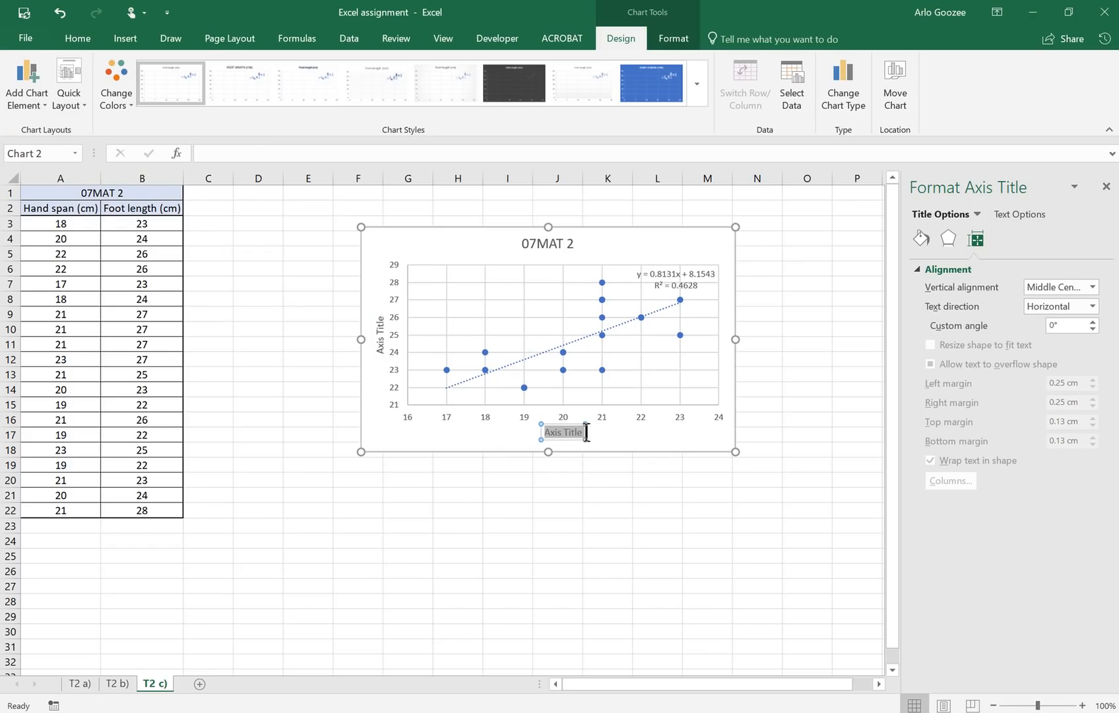
pyautogui.write('Ha')
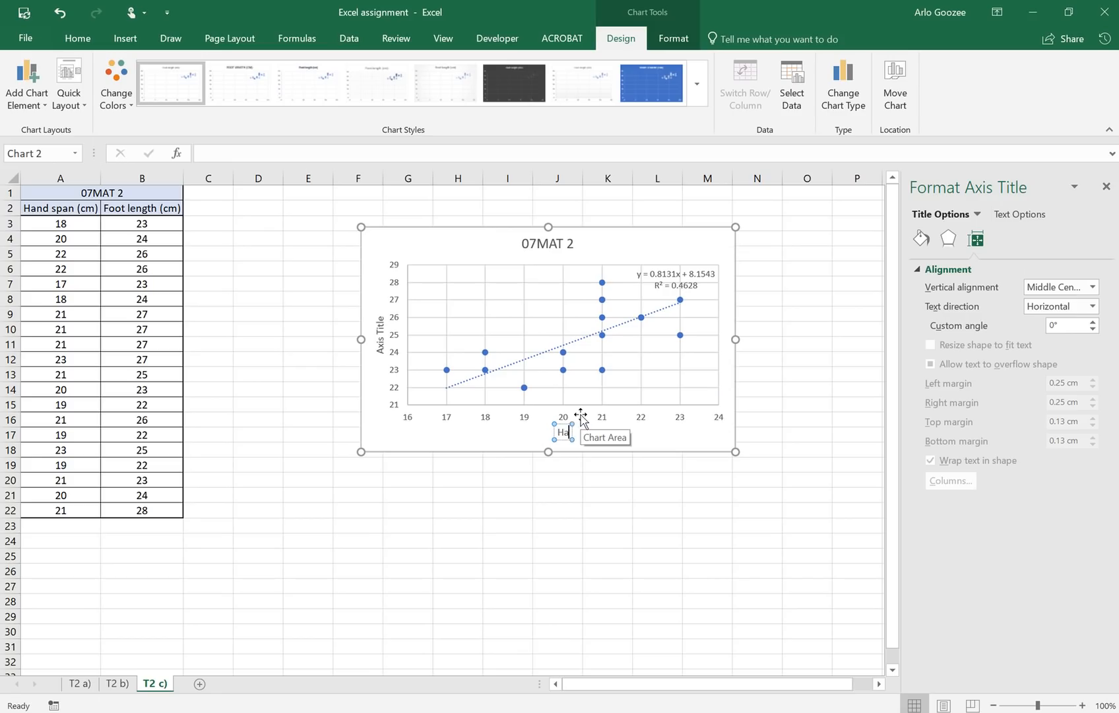
pyautogui.write('nd spannd span (cm)')
pyautogui.click(375, 347)
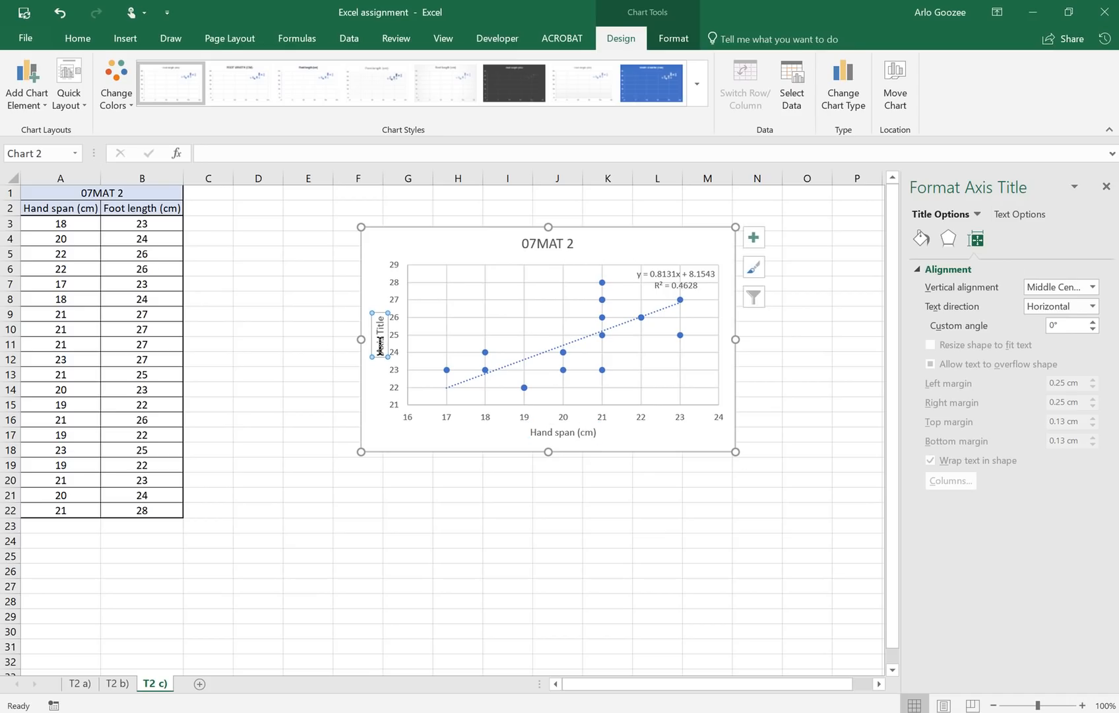
pyautogui.press('BackSpace')
pyautogui.press('Delete')
pyautogui.press('Delete')
pyautogui.press('Delete')
pyautogui.press('Delete')
pyautogui.press('Delete')
pyautogui.press('Delete')
pyautogui.press('Delete')
pyautogui.press('Delete')
pyautogui.press('Delete')
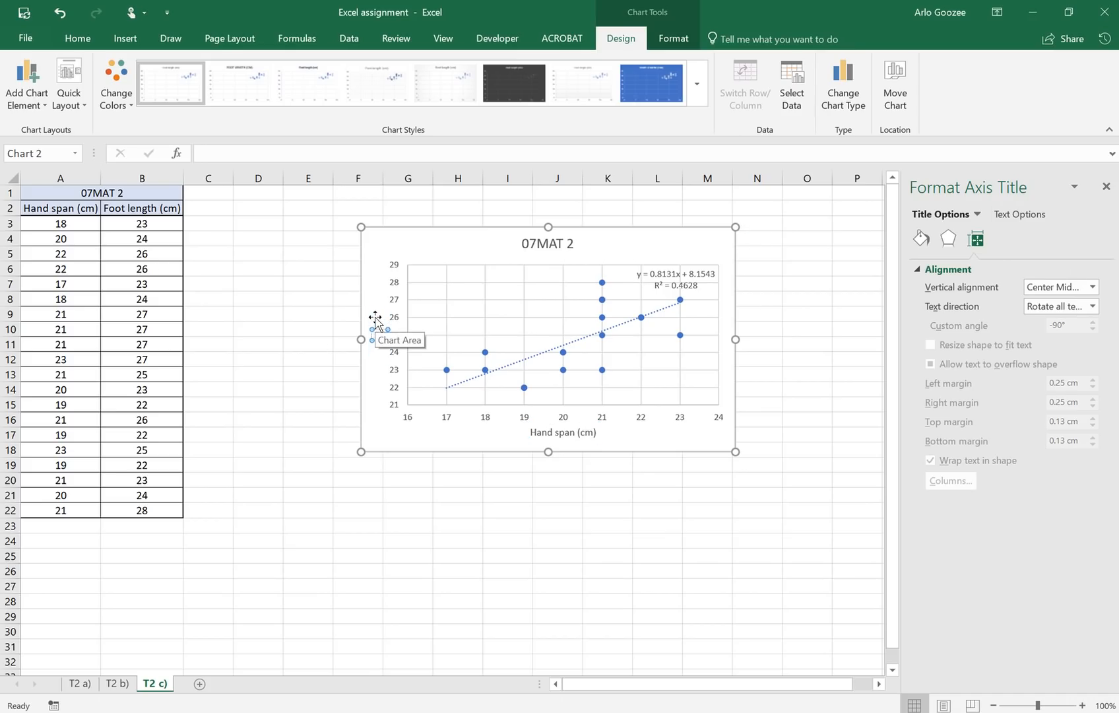
pyautogui.write('Foot length')
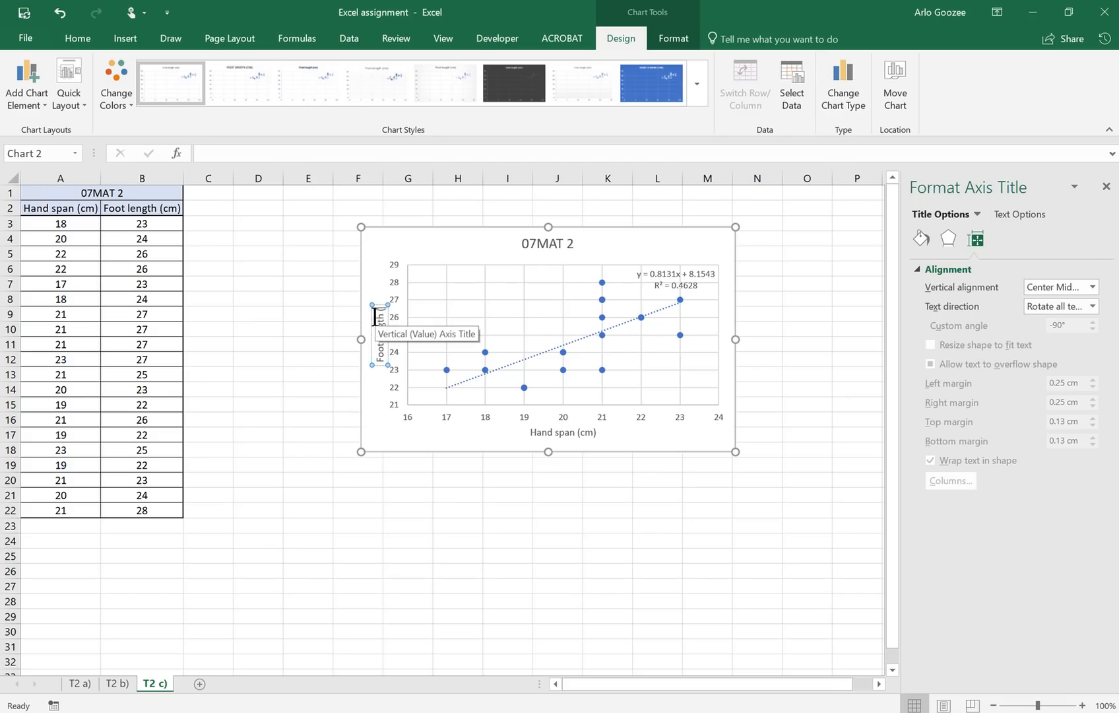
pyautogui.write(' (cm))')
pyautogui.click(308, 329)
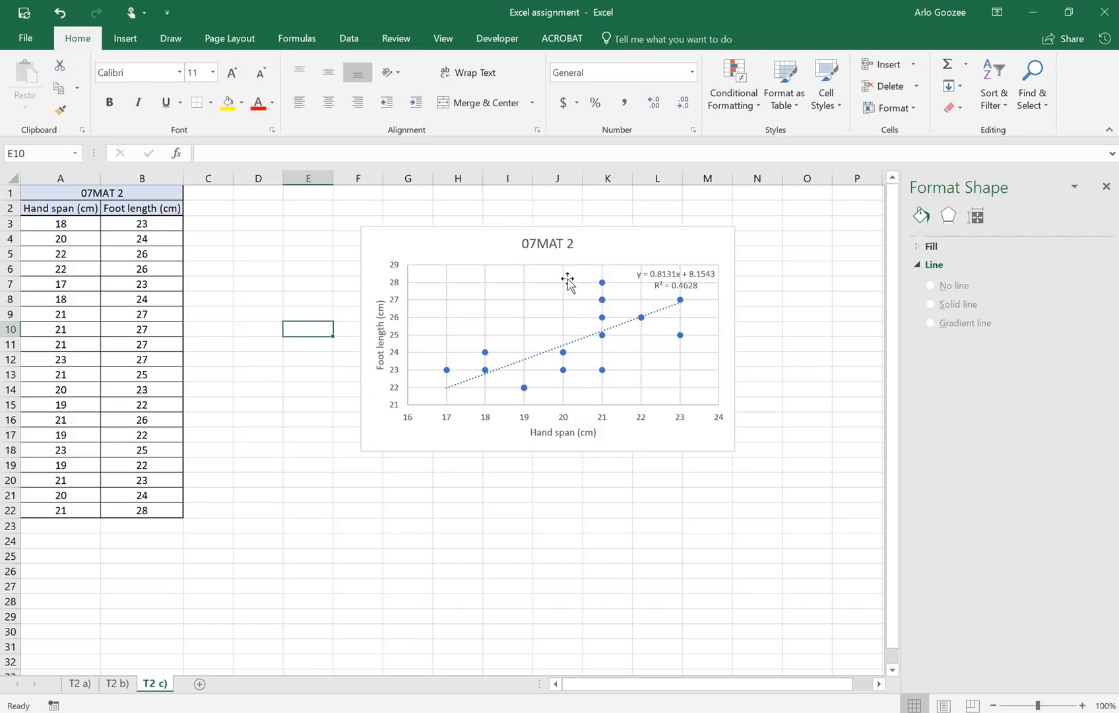